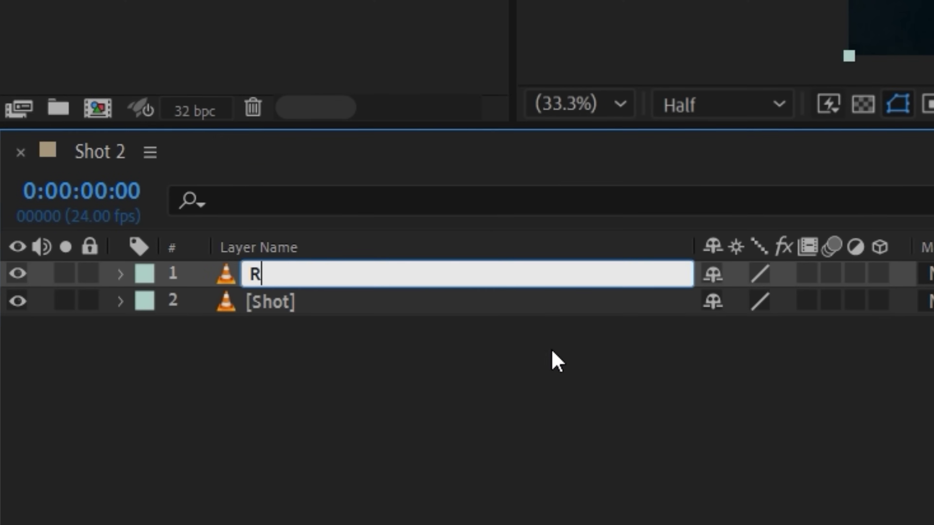
Step: Roto Brush the man and woman on the Roto layer, propagate through the clip, and freeze the matte
{"action": "double_click", "coordinate": [555, 280]}
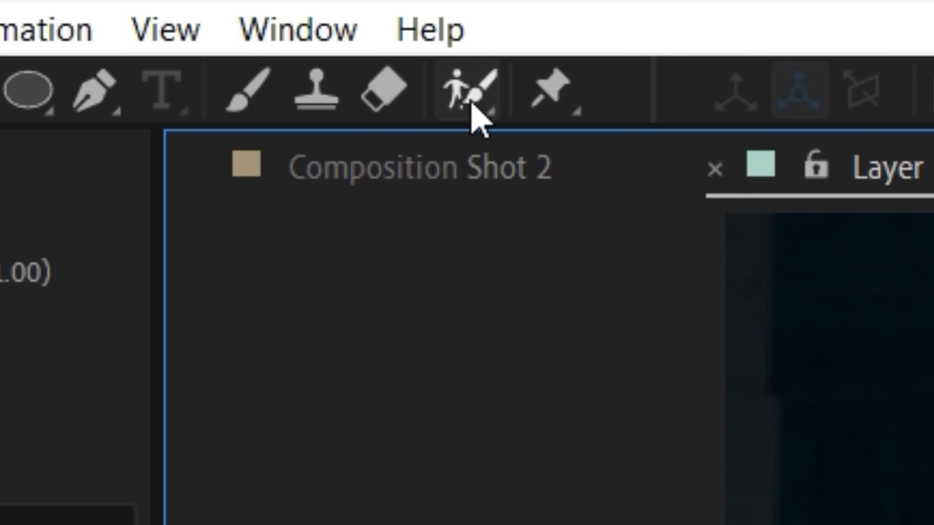
{"action": "left_click_drag", "start_coordinate": [419, 433], "coordinate": [427, 298]}
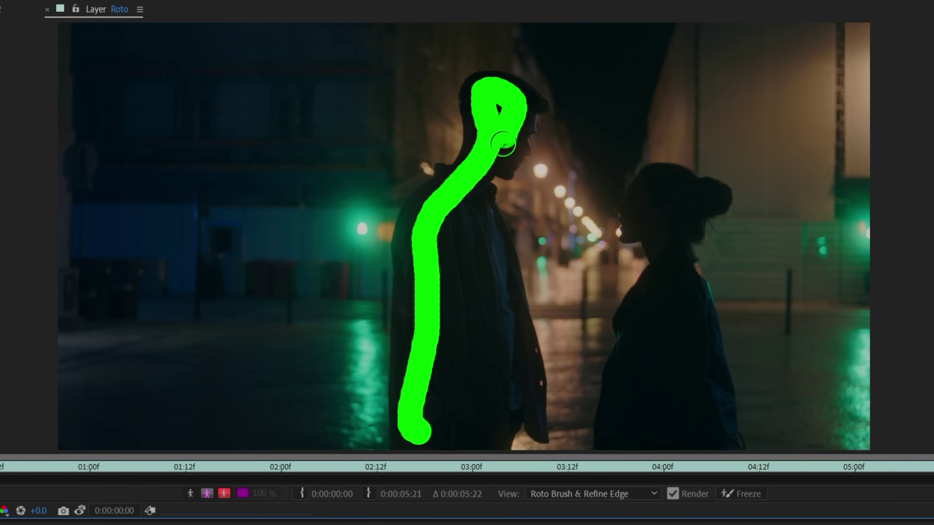
{"action": "left_click_drag", "start_coordinate": [526, 404], "coordinate": [527, 405]}
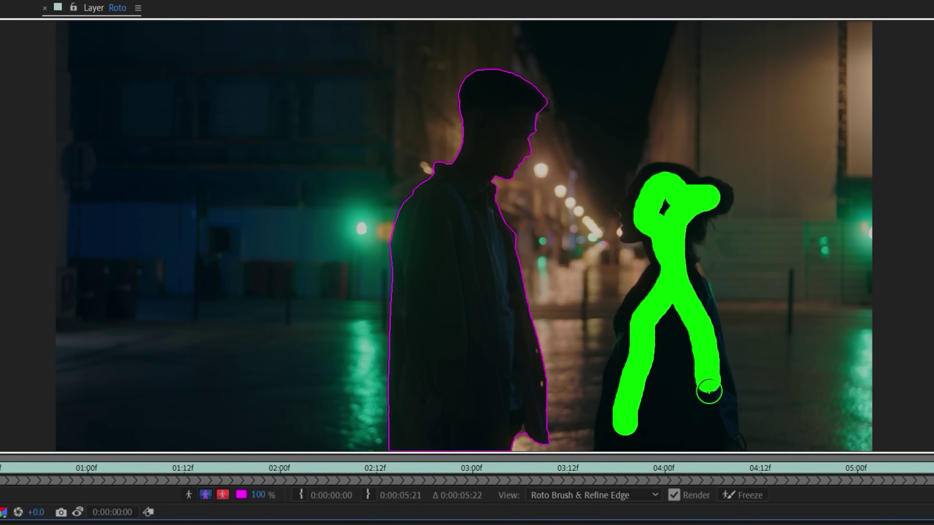
{"action": "left_click_drag", "start_coordinate": [709, 392], "coordinate": [709, 391]}
{"action": "left_click_drag", "start_coordinate": [643, 212], "coordinate": [644, 213]}
{"action": "key", "text": "space"}
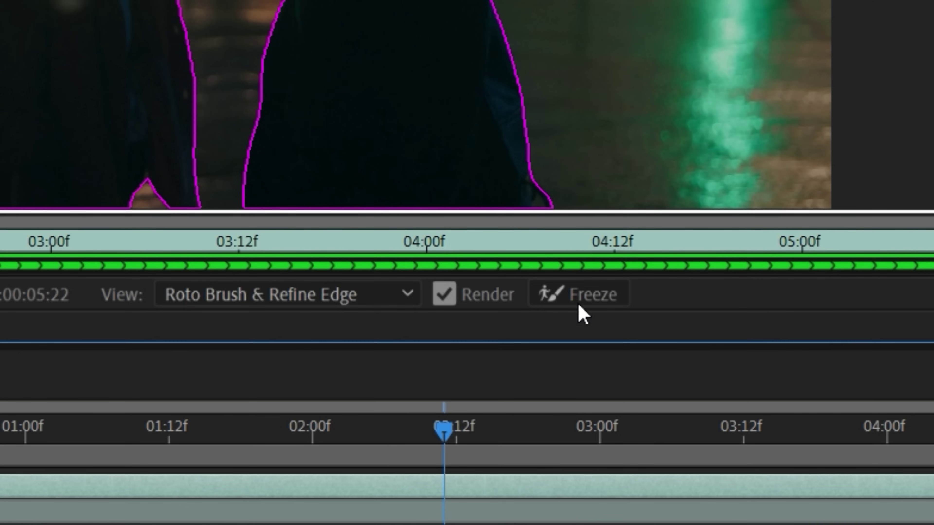
{"action": "left_click", "coordinate": [750, 498]}
Step: Return to the composition and add a new Null Object
{"action": "left_click", "coordinate": [290, 34]}
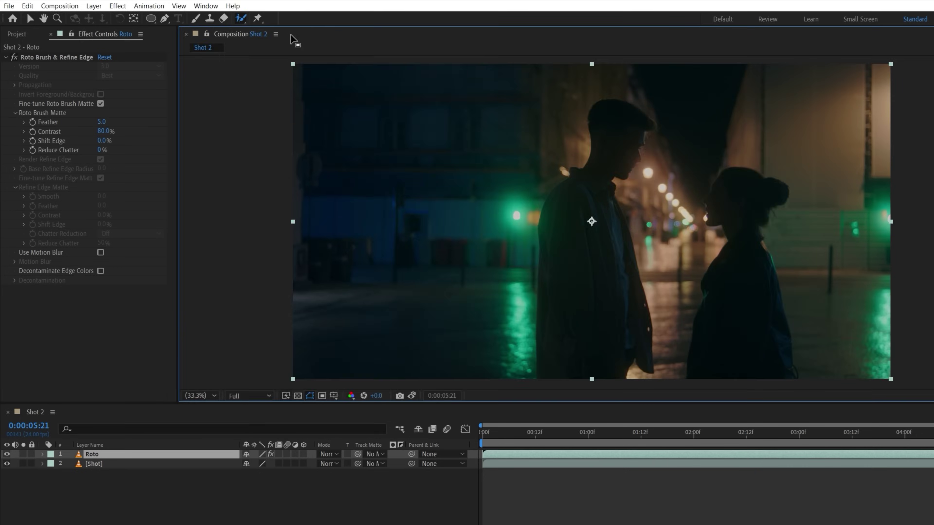
{"action": "right_click", "coordinate": [186, 361]}
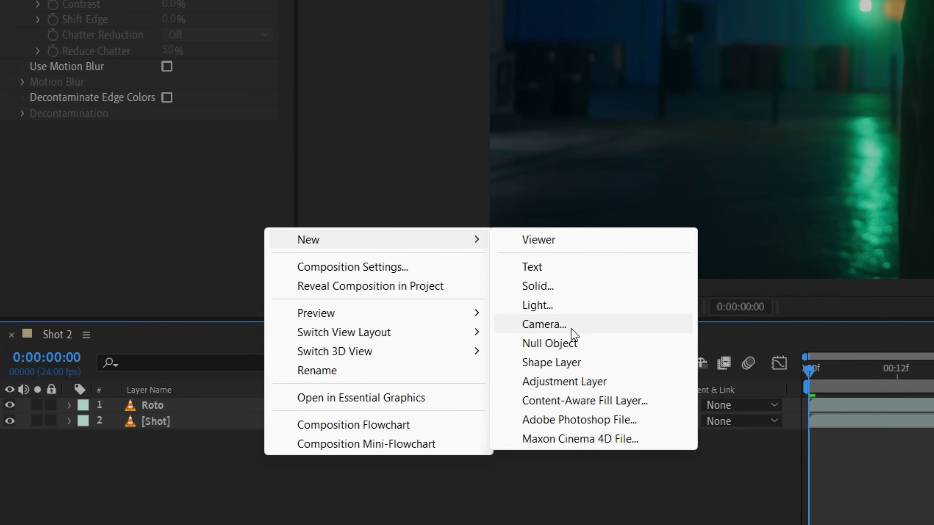
{"action": "left_click", "coordinate": [551, 343]}
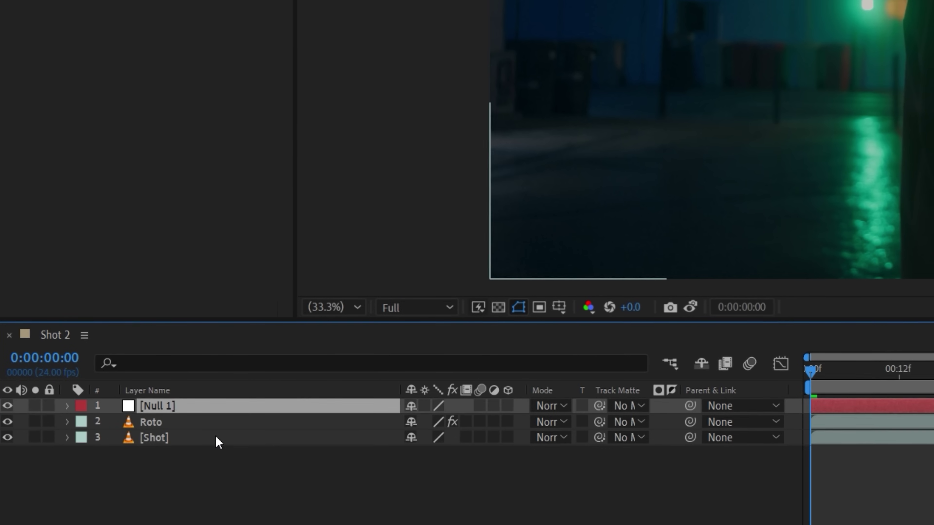
Step: Track a bokeh street light in Shot forward and apply the motion to the Track null
{"action": "right_click", "coordinate": [218, 443]}
{"action": "left_click", "coordinate": [479, 245]}
{"action": "mouse_move", "coordinate": [423, 267]}
{"action": "left_mouse_down"}
{"action": "mouse_move", "coordinate": [417, 273]}
{"action": "mouse_move", "coordinate": [436, 261]}
{"action": "left_mouse_up"}
{"action": "left_click", "coordinate": [889, 205]}
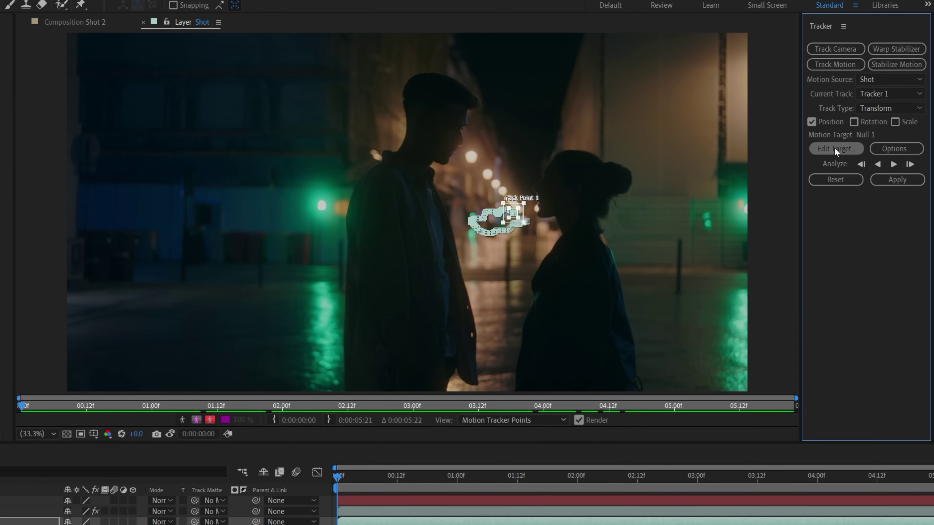
{"action": "left_click", "coordinate": [894, 225]}
{"action": "left_click", "coordinate": [449, 357]}
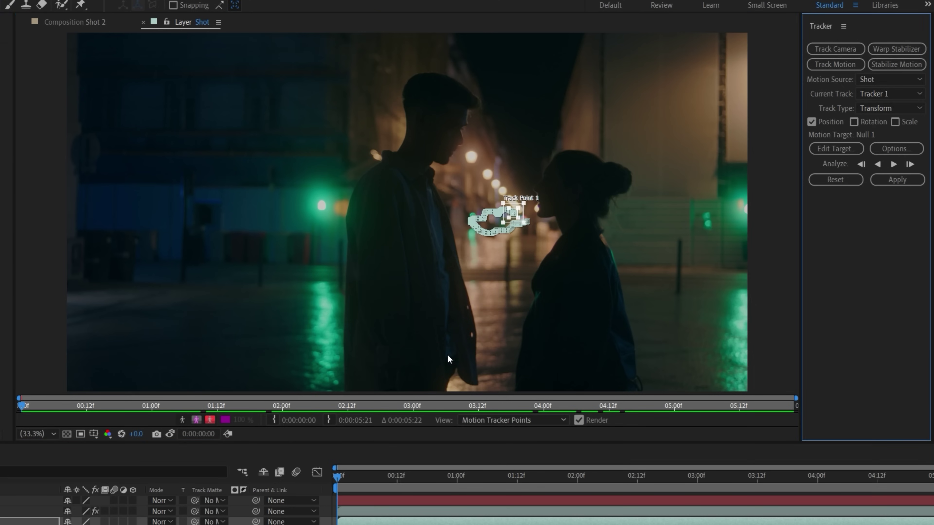
{"action": "left_click", "coordinate": [897, 180]}
{"action": "left_click", "coordinate": [417, 329]}
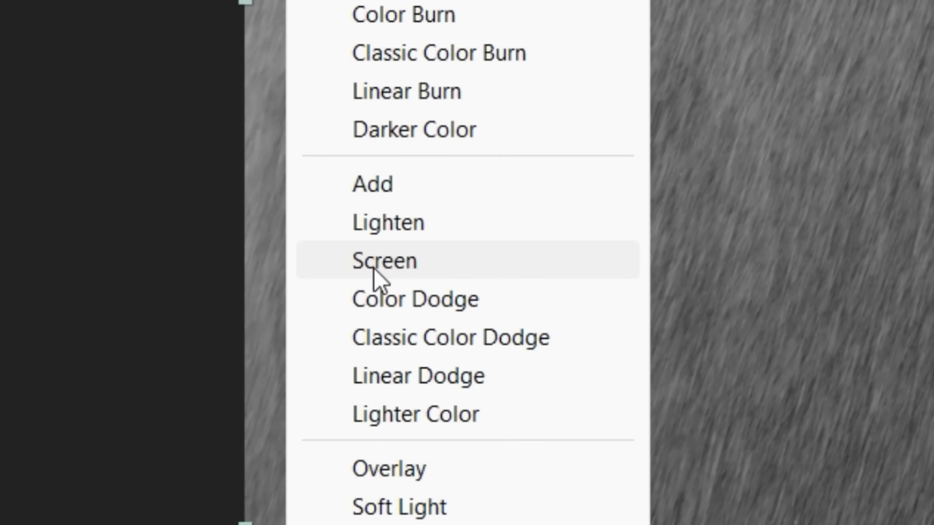
Step: Set the medium rain layer to Screen, parent it to Track, and scale it to 220%
{"action": "left_click", "coordinate": [374, 269]}
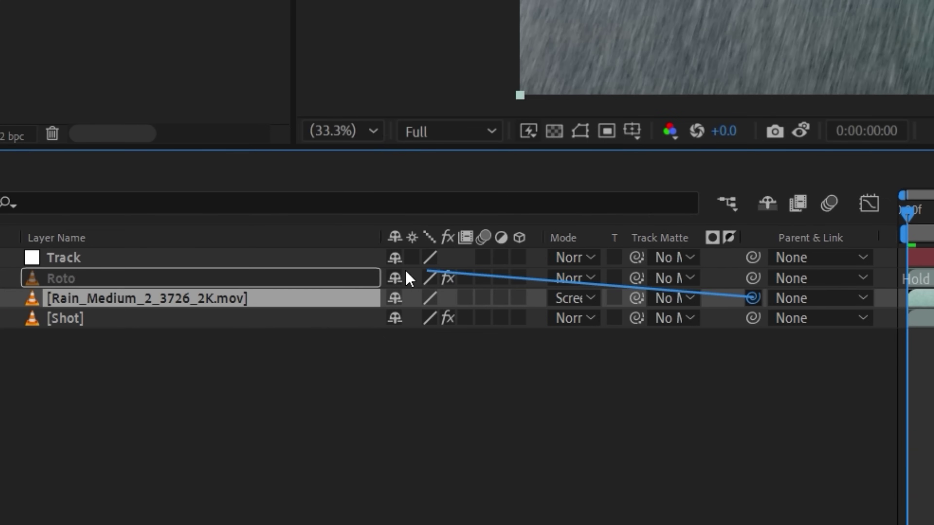
{"action": "left_click_drag", "start_coordinate": [407, 272], "coordinate": [322, 265]}
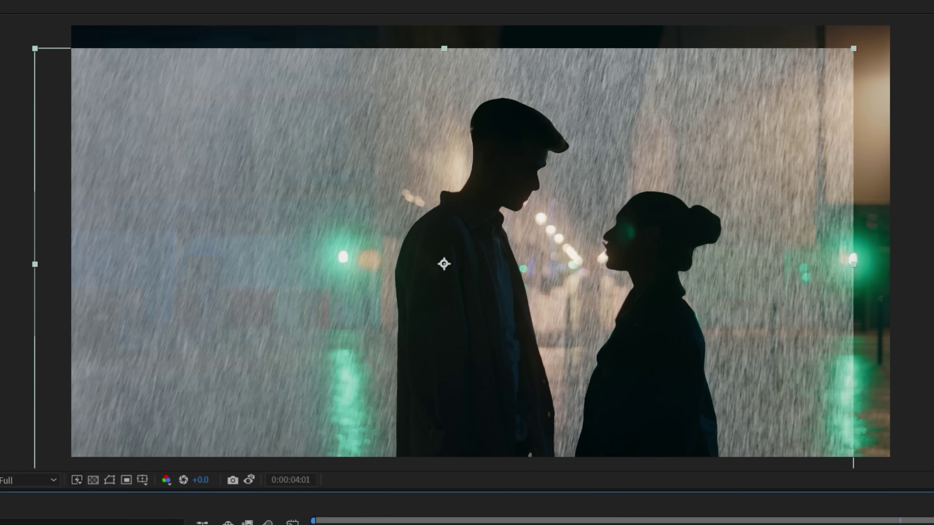
{"action": "left_click_drag", "start_coordinate": [598, 445], "coordinate": [620, 445]}
Step: Grade the rain layer with an S-shaped Curves for contrast and preview the composite
{"action": "left_click", "coordinate": [117, 6]}
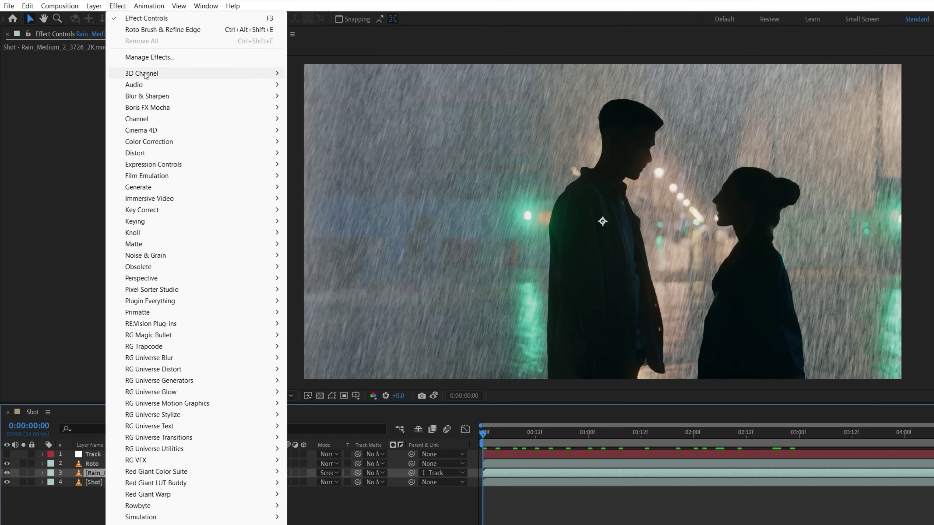
{"action": "mouse_move", "coordinate": [246, 143]}
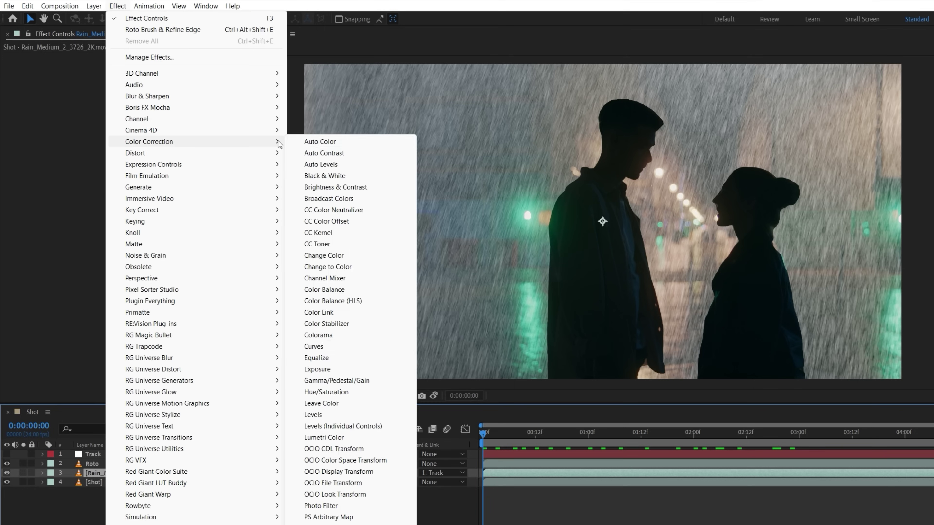
{"action": "left_click", "coordinate": [324, 346]}
{"action": "left_click_drag", "start_coordinate": [102, 153], "coordinate": [84, 211]}
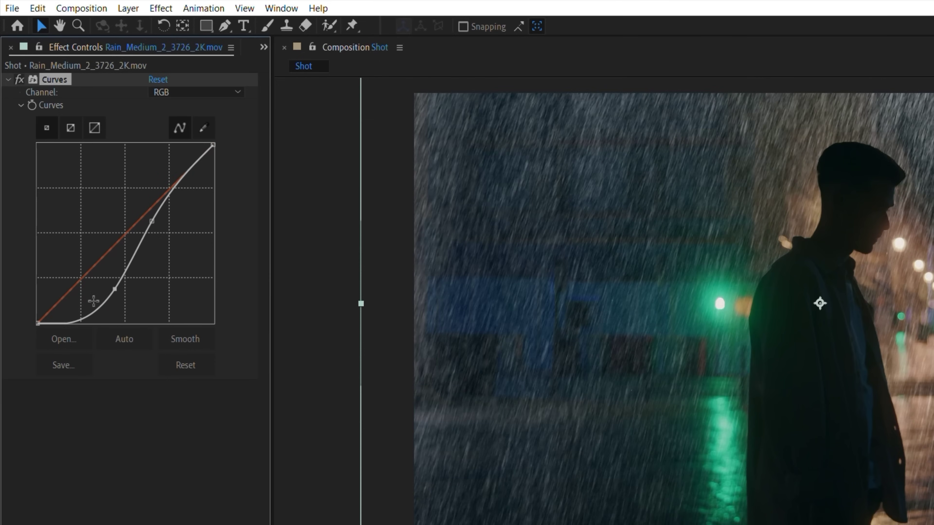
{"action": "key", "text": "space"}
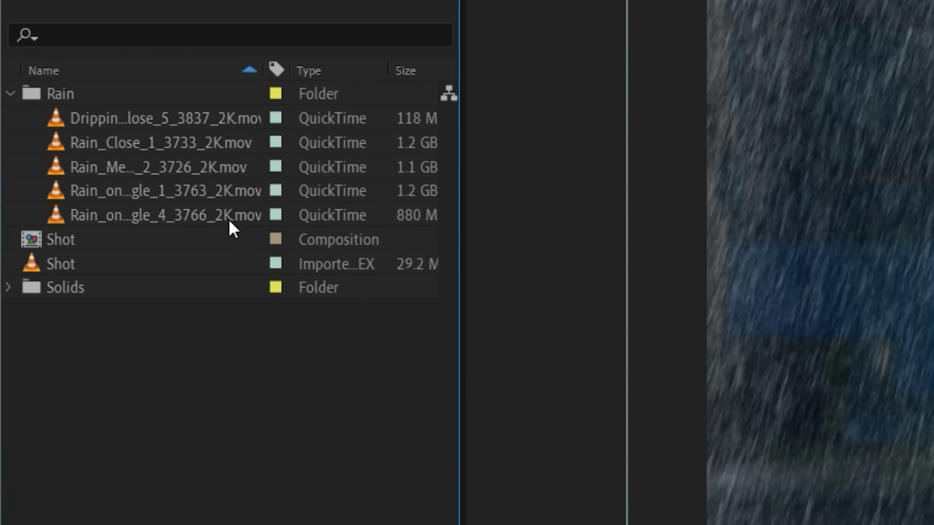
Step: Add a ground-splash rain clip on the street, masked, in Screen mode and parented to Track
{"action": "left_click_drag", "start_coordinate": [157, 190], "coordinate": [246, 450]}
{"action": "left_click_drag", "start_coordinate": [259, 309], "coordinate": [374, 398]}
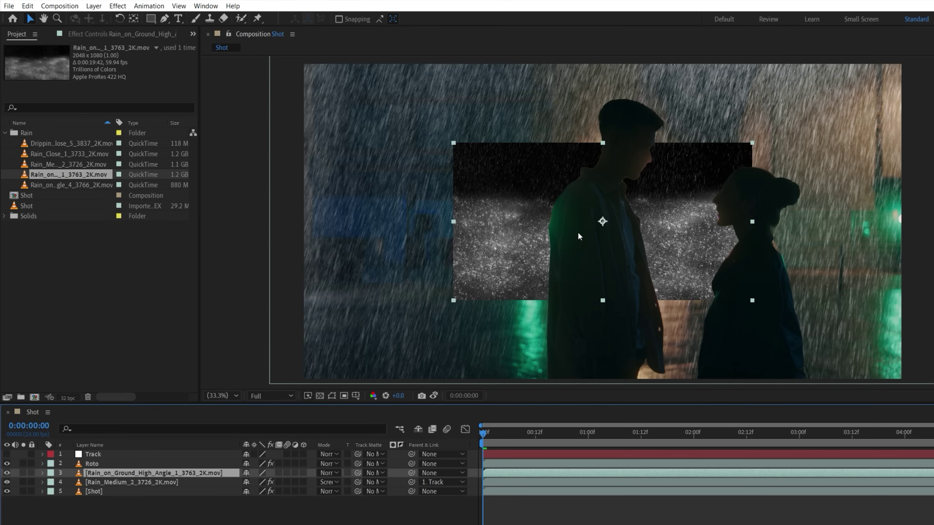
{"action": "left_click_drag", "start_coordinate": [634, 227], "coordinate": [502, 286]}
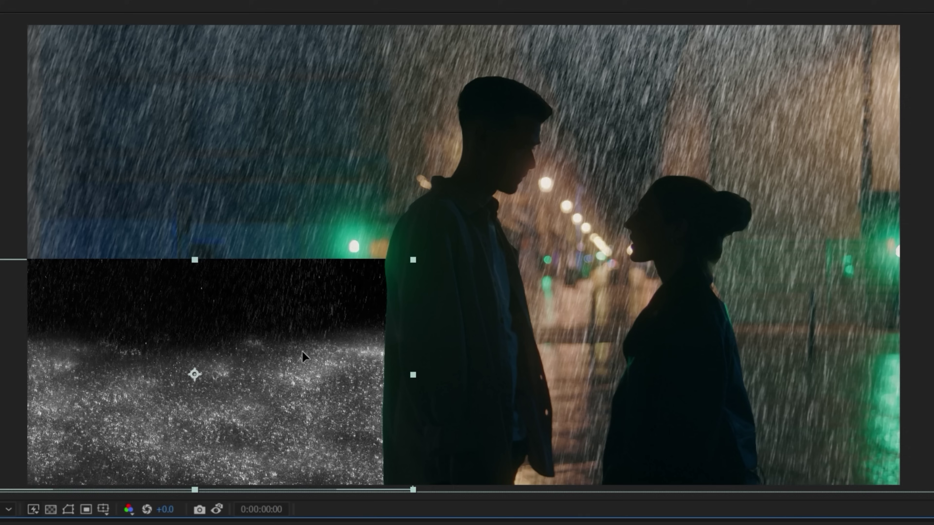
{"action": "left_click_drag", "start_coordinate": [0, 315], "coordinate": [397, 496]}
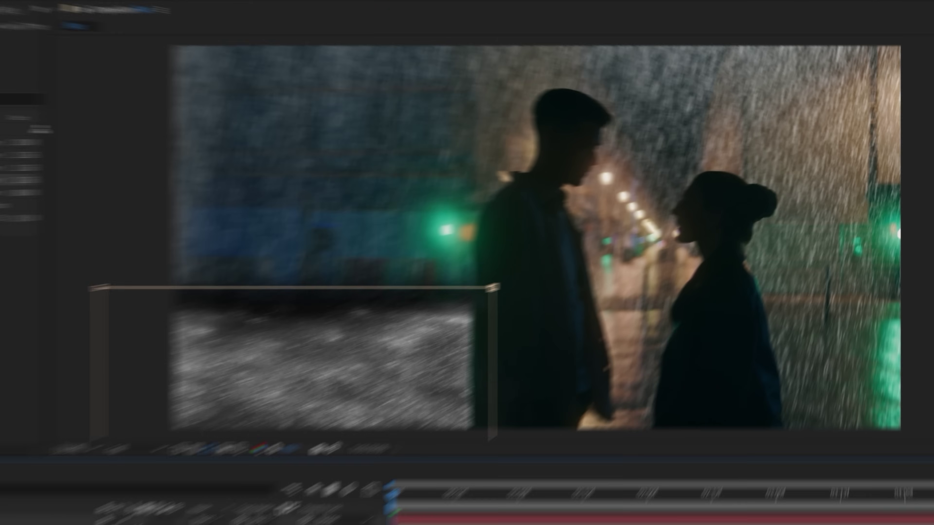
{"action": "left_click", "coordinate": [328, 473]}
{"action": "left_click", "coordinate": [382, 150]}
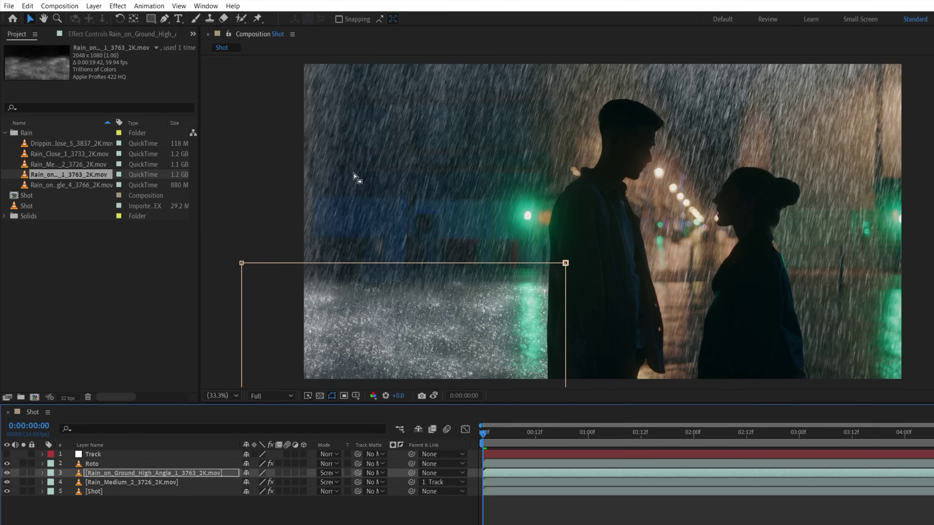
{"action": "left_click_drag", "start_coordinate": [332, 466], "coordinate": [208, 453]}
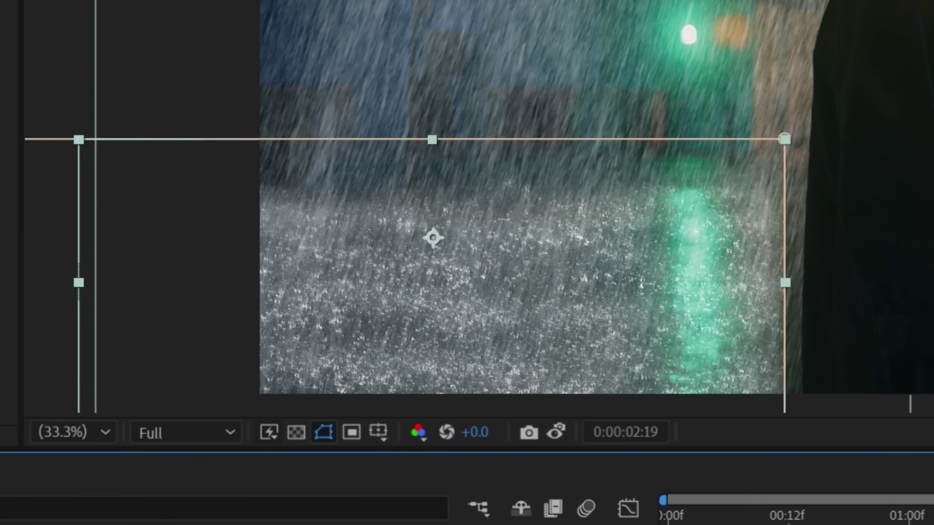
{"action": "left_click_drag", "start_coordinate": [419, 354], "coordinate": [430, 354]}
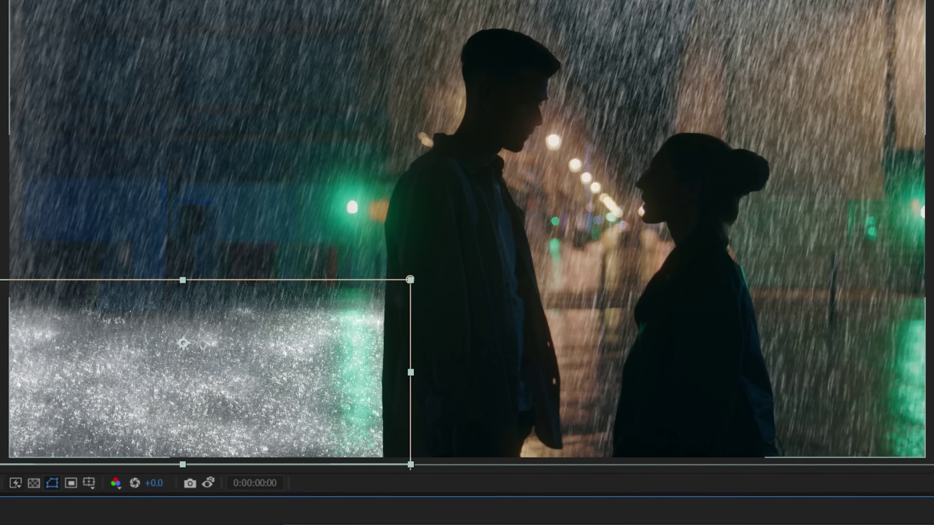
Step: Slide a splash copy to the street's right side and scale the new splash layer to 54%
{"action": "left_click_drag", "start_coordinate": [104, 432], "coordinate": [666, 438]}
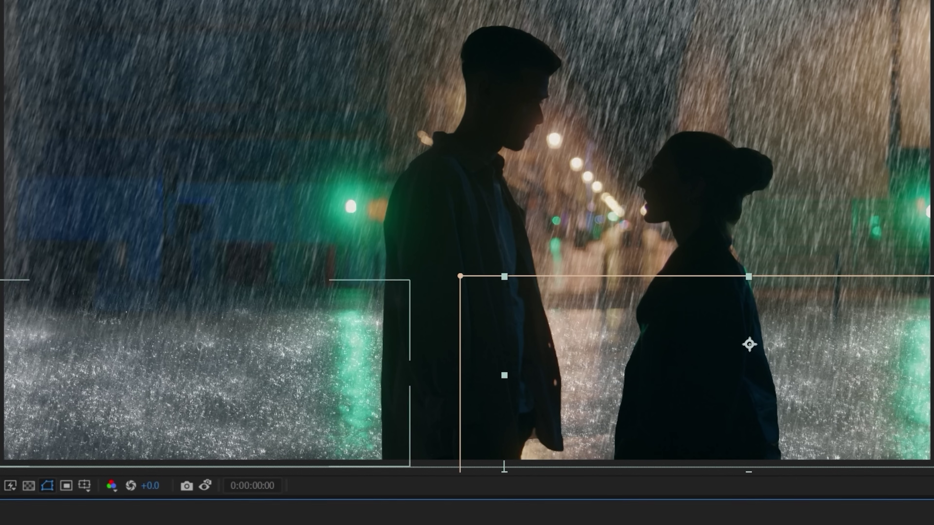
{"action": "key", "text": "space"}
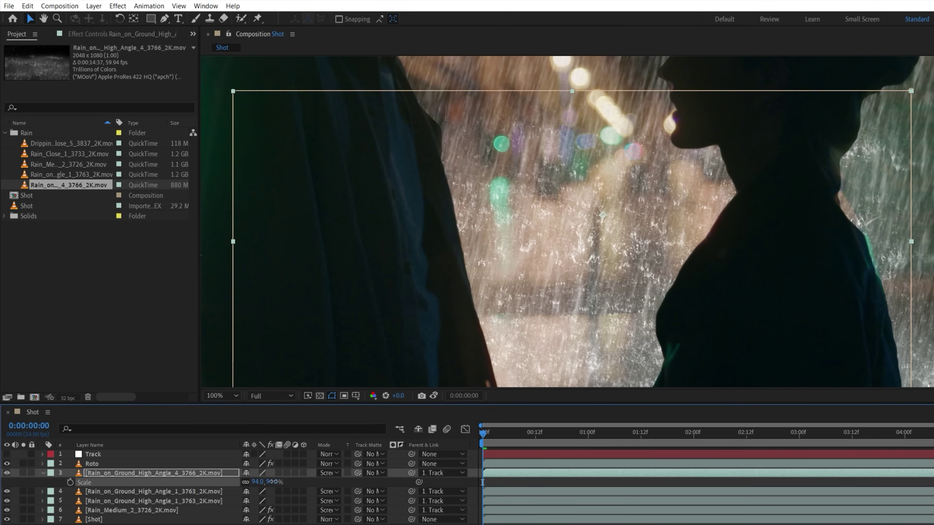
{"action": "left_click_drag", "start_coordinate": [272, 482], "coordinate": [240, 482]}
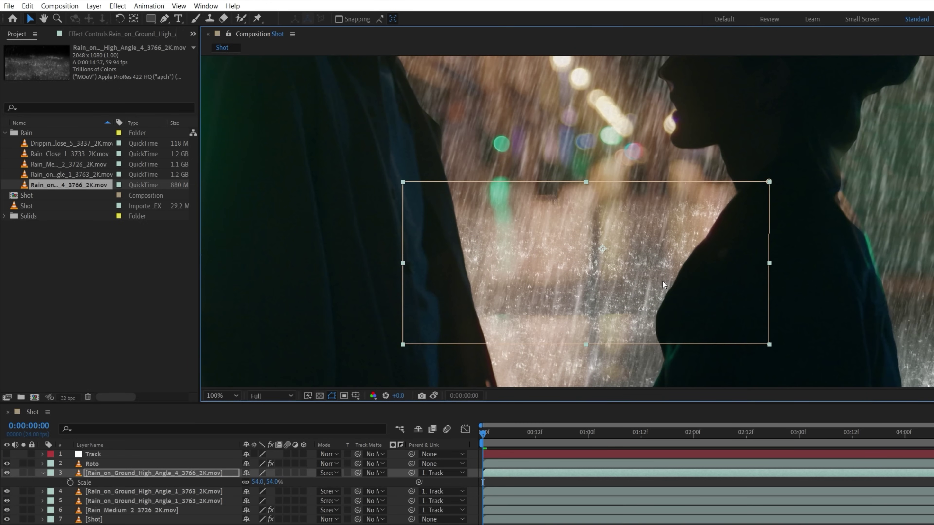
Step: Apply Camera Lens Blur to the 54% ground-splash layer
{"action": "left_click", "coordinate": [117, 6]}
{"action": "mouse_move", "coordinate": [147, 96]}
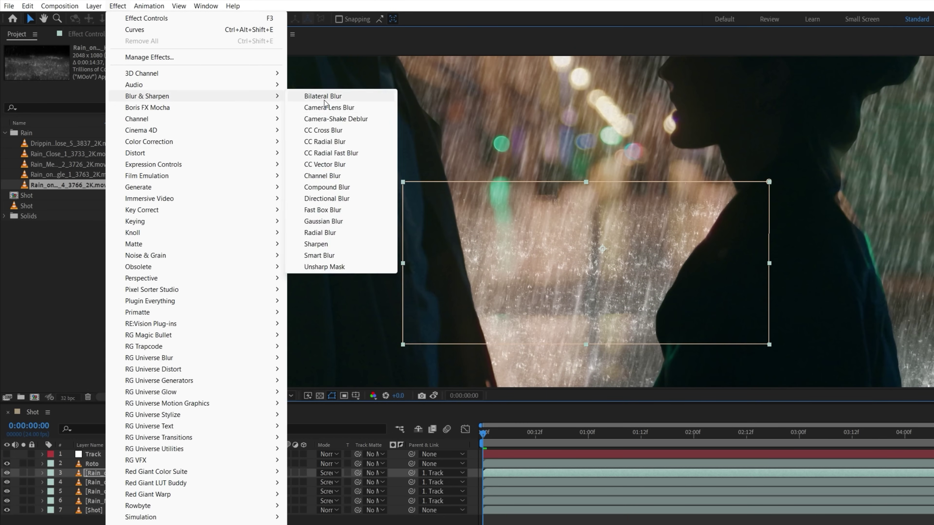
{"action": "left_click", "coordinate": [323, 106]}
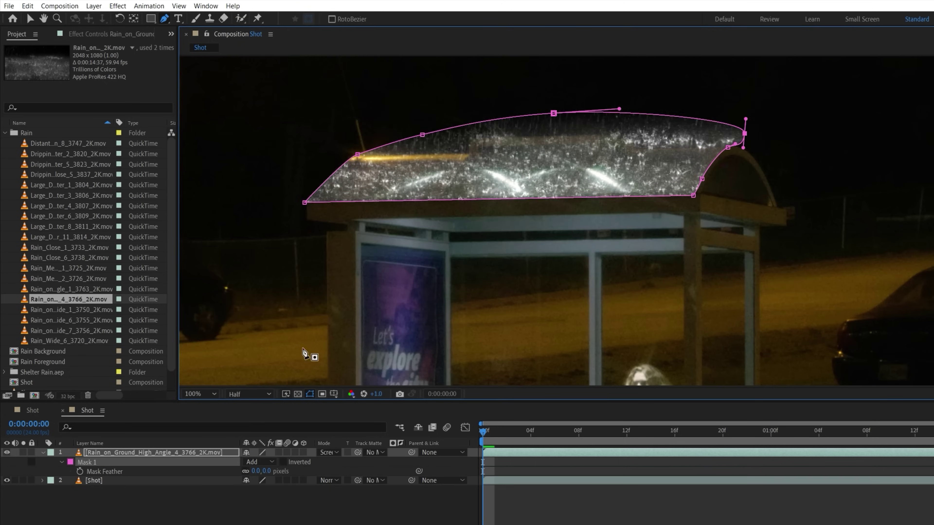
Step: Collapse the roof rain's mask, grade it with Curves, and add the Dripping_Water clip to the comp
{"action": "key", "text": "f"}
{"action": "left_click", "coordinate": [118, 6]}
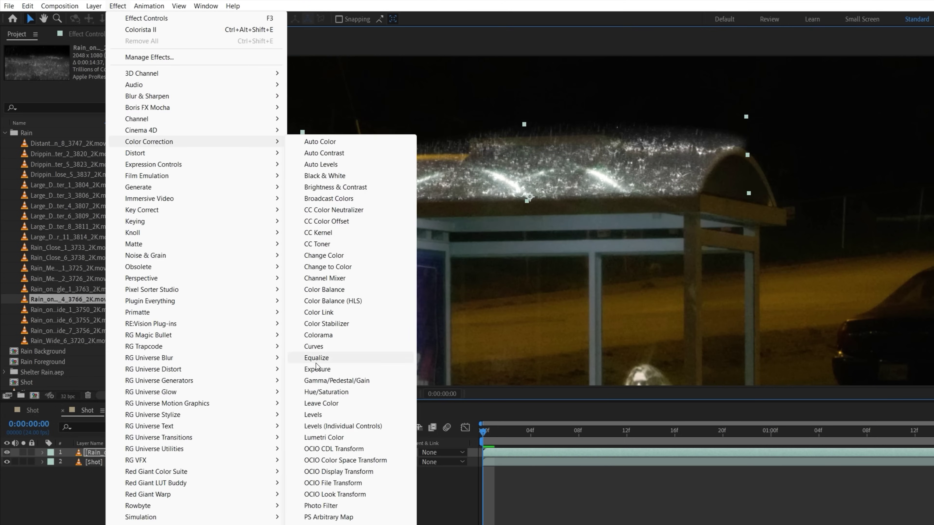
{"action": "left_click", "coordinate": [313, 344]}
{"action": "double_click", "coordinate": [66, 167]}
{"action": "left_click_drag", "start_coordinate": [66, 172], "coordinate": [577, 163]}
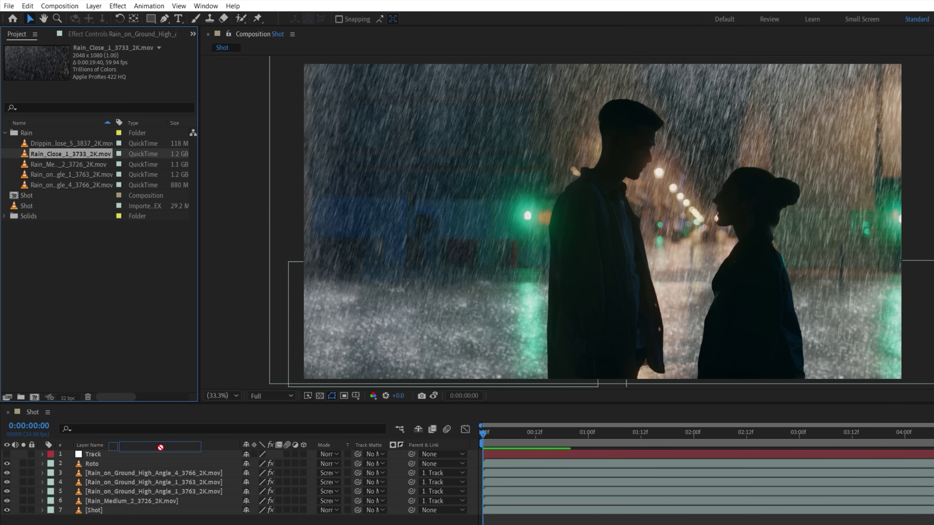
Step: Add the Rain_Close_1 clip to the timeline in Screen mode, parented to Track
{"action": "left_click_drag", "start_coordinate": [164, 460], "coordinate": [163, 460]}
{"action": "left_click", "coordinate": [328, 464]}
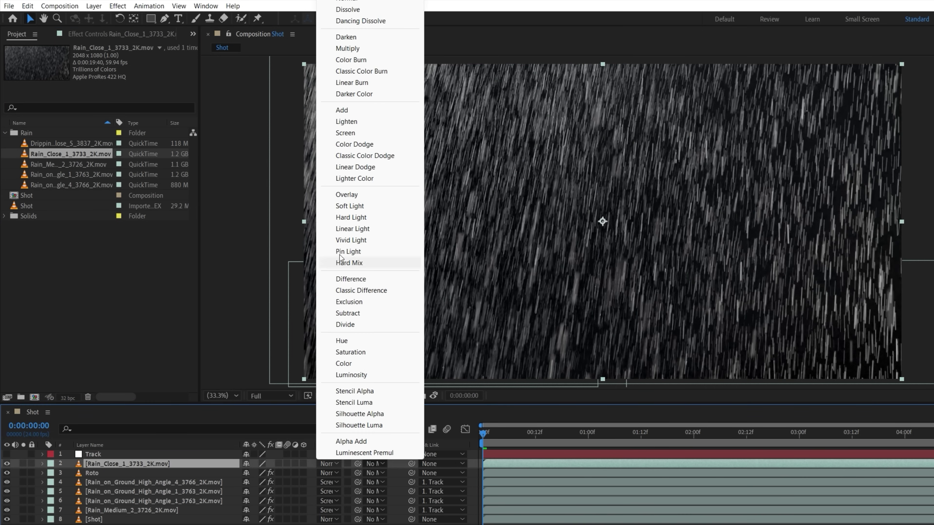
{"action": "left_click", "coordinate": [345, 133]}
{"action": "left_click_drag", "start_coordinate": [216, 461], "coordinate": [216, 456]}
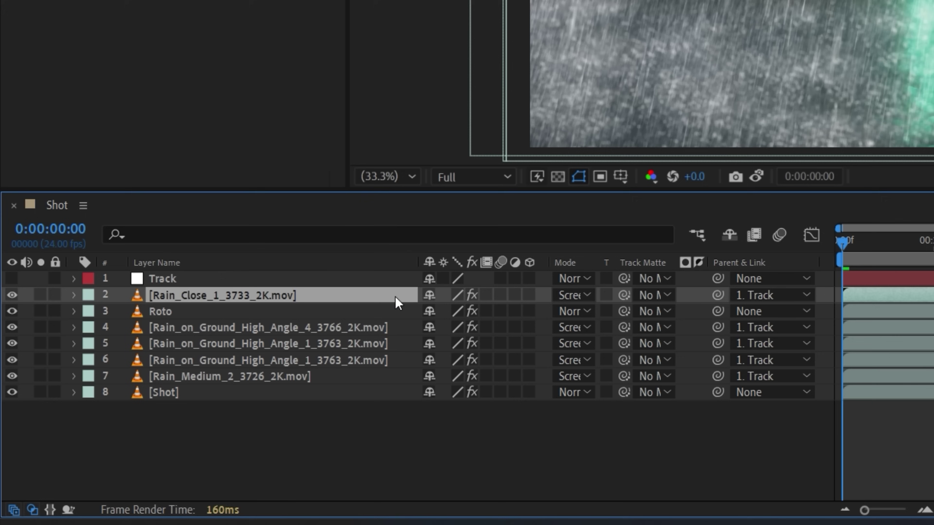
Step: Duplicate the close-up rain, scale the copy to 284%, and shift it earlier in time
{"action": "key", "text": "ctrl+d"}
{"action": "key", "text": "s"}
{"action": "left_click_drag", "start_coordinate": [281, 471], "coordinate": [311, 466]}
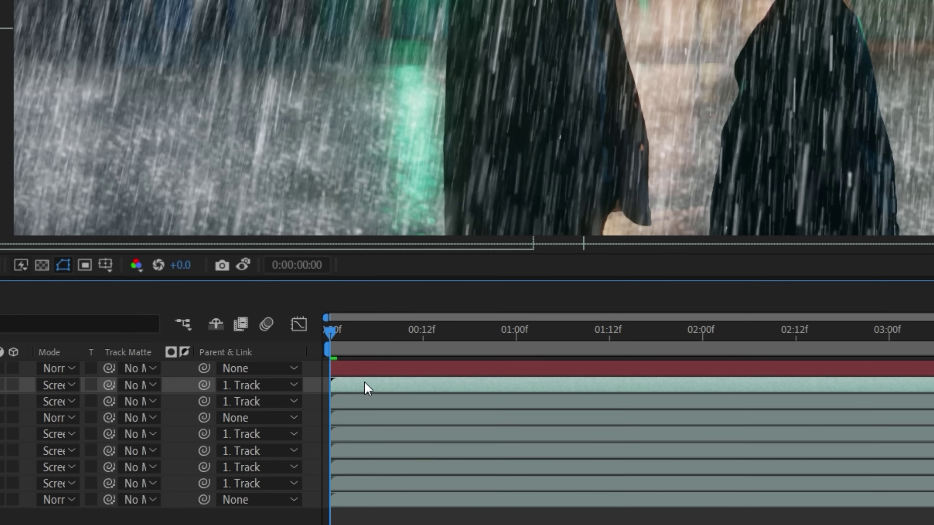
{"action": "left_click_drag", "start_coordinate": [365, 382], "coordinate": [350, 383]}
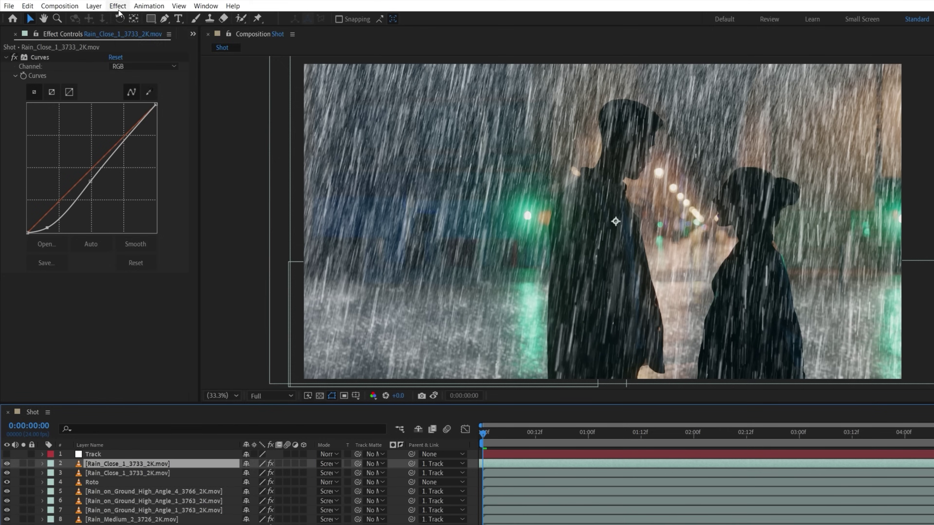
{"action": "left_click", "coordinate": [117, 6]}
Step: Apply Camera Lens Blur to the Rain_Close layer
{"action": "mouse_move", "coordinate": [248, 96]}
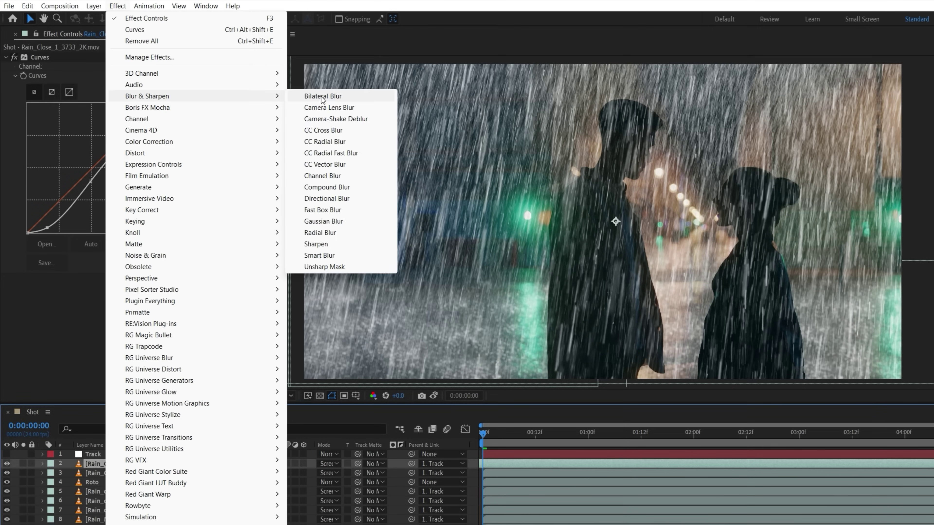
{"action": "left_click", "coordinate": [327, 107]}
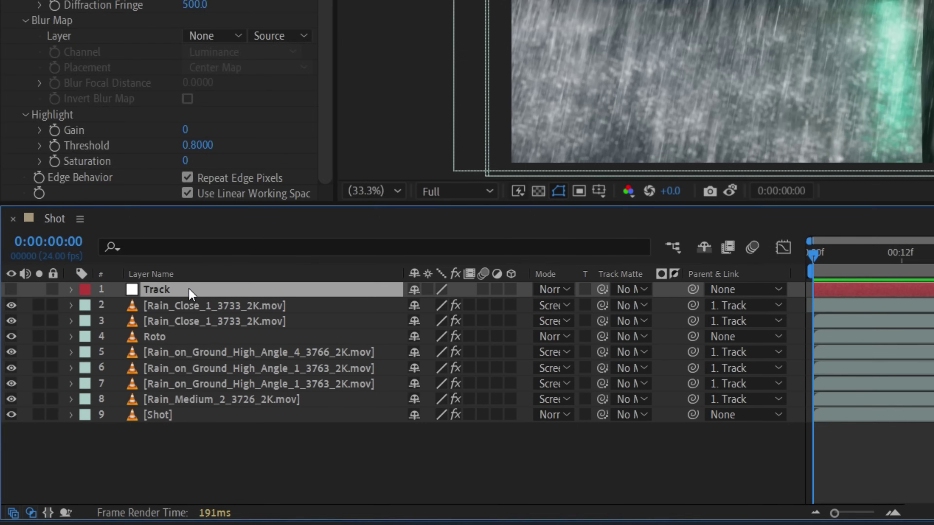
Step: Duplicate Track and pre-compose the lower Track and rain layers into Rain Background
{"action": "key", "text": "ctrl+d"}
{"action": "left_click_drag", "start_coordinate": [190, 309], "coordinate": [252, 368]}
{"action": "left_click", "coordinate": [250, 416], "text": "shift"}
{"action": "right_click", "coordinate": [249, 412]}
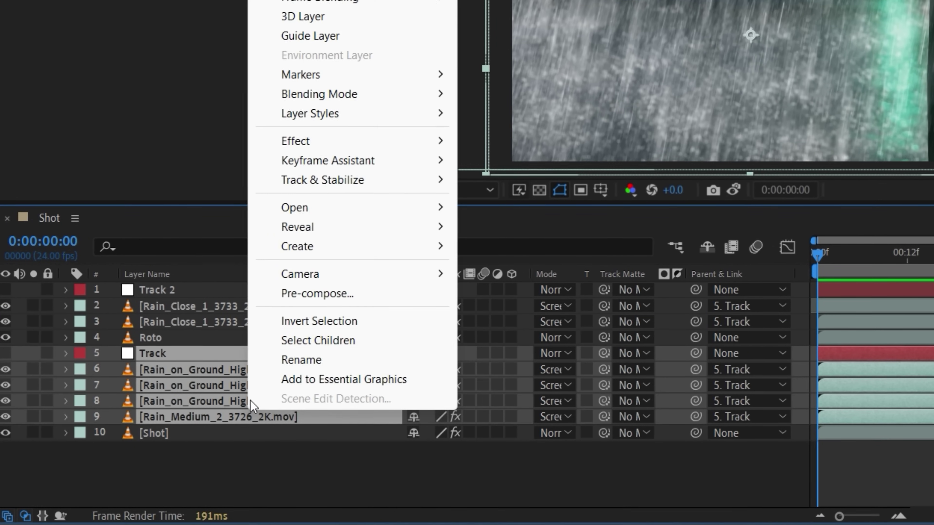
{"action": "left_click", "coordinate": [297, 297]}
{"action": "type", "text": "Rain Background"}
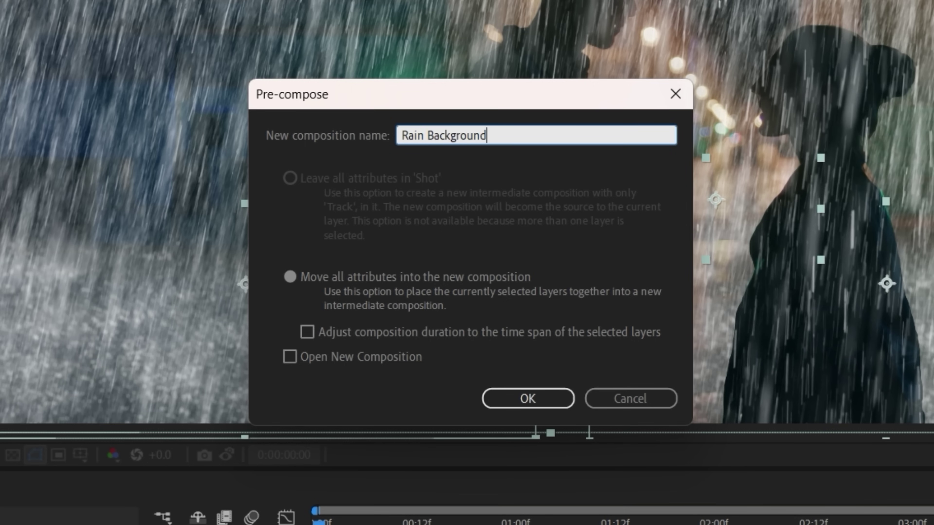
{"action": "key", "text": "Return"}
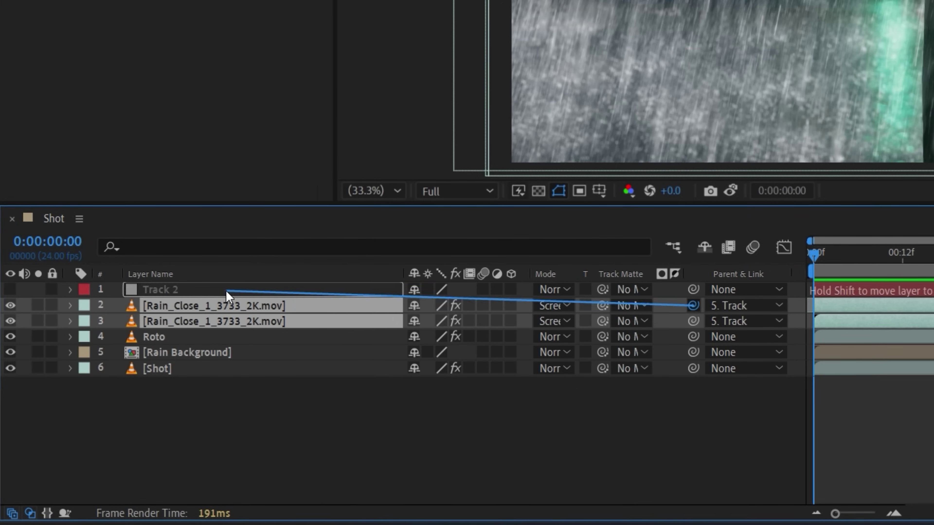
Step: Pre-compose Track 2 and the close-up rain layers into Rain Foreground
{"action": "left_click", "coordinate": [225, 292], "text": "shift"}
{"action": "right_click", "coordinate": [225, 291]}
{"action": "left_click", "coordinate": [277, 176]}
{"action": "key", "text": "Return"}
Step: Hide both rain precomps and add the Rain Blur adjustment layer above Rain Background
{"action": "left_click", "coordinate": [7, 289]}
{"action": "left_click", "coordinate": [6, 322]}
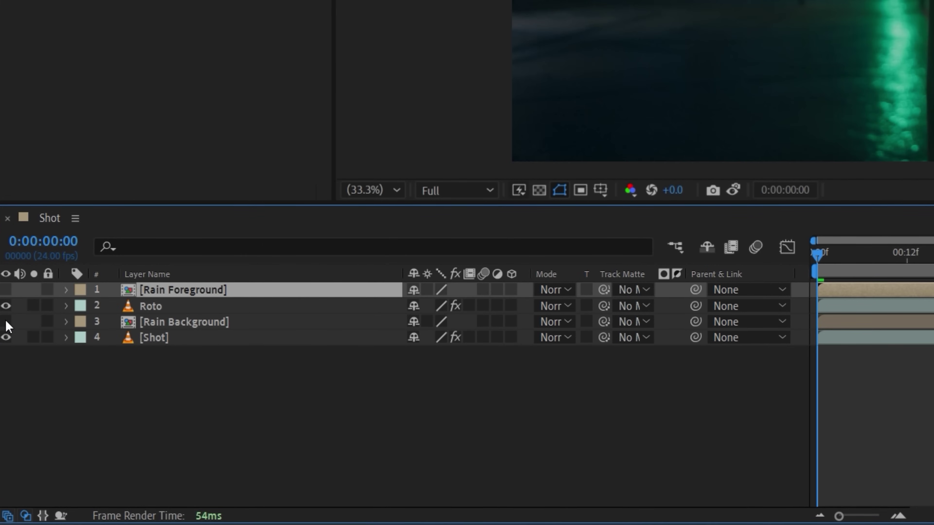
{"action": "left_click", "coordinate": [184, 322]}
{"action": "right_click", "coordinate": [339, 366]}
{"action": "mouse_move", "coordinate": [379, 146]}
{"action": "left_click", "coordinate": [629, 292]}
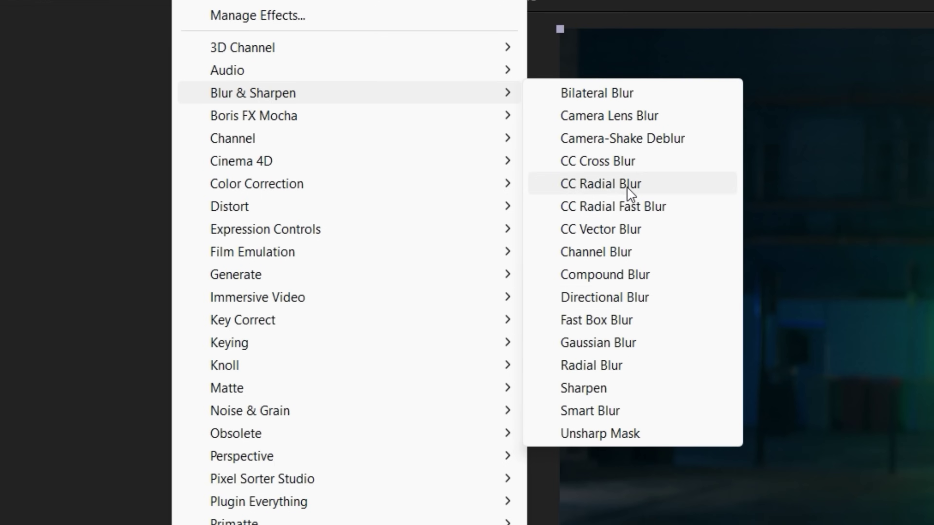
Step: Give Rain Blur a Fast Box Blur of radius 162 and a brightening Curves
{"action": "left_click", "coordinate": [598, 319]}
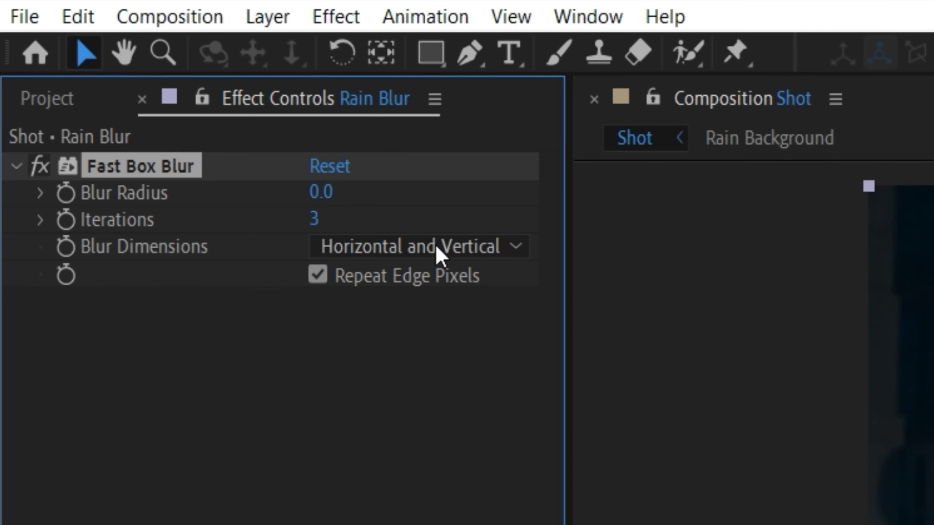
{"action": "left_click_drag", "start_coordinate": [523, 189], "coordinate": [575, 187]}
{"action": "left_click", "coordinate": [336, 16]}
{"action": "left_click", "coordinate": [353, 368]}
{"action": "left_click_drag", "start_coordinate": [179, 176], "coordinate": [131, 163]}
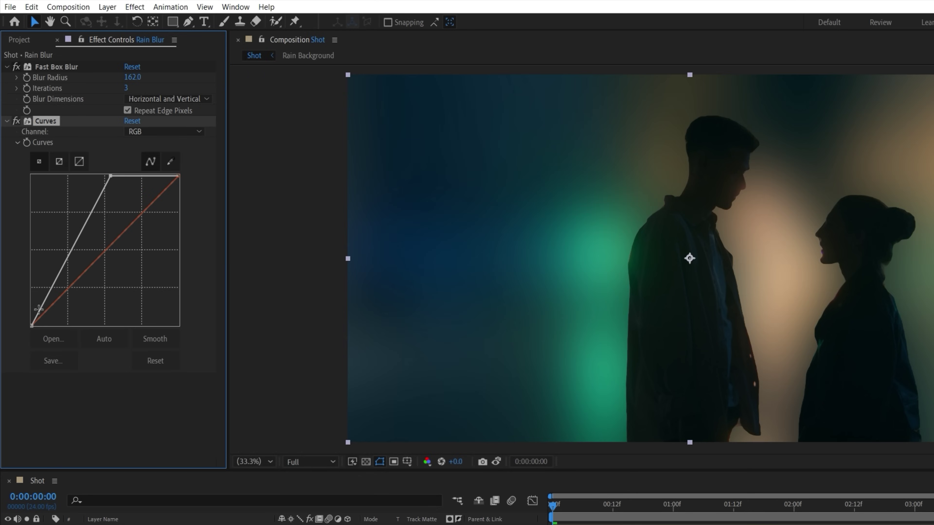
{"action": "left_click_drag", "start_coordinate": [35, 302], "coordinate": [37, 320]}
Step: Set Rain Blur's track matte to Rain Background as luma and its mode to Screen
{"action": "left_click", "coordinate": [625, 324]}
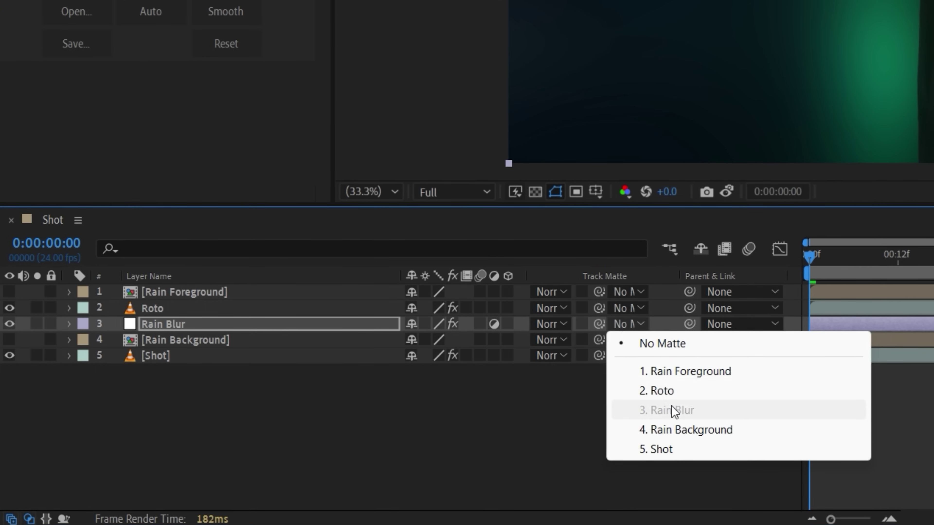
{"action": "left_click", "coordinate": [682, 431]}
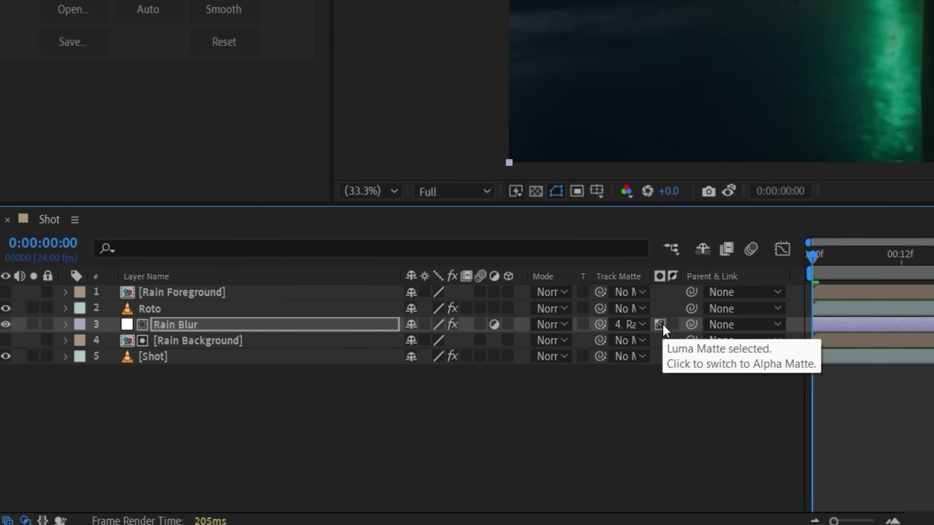
{"action": "left_click", "coordinate": [564, 325]}
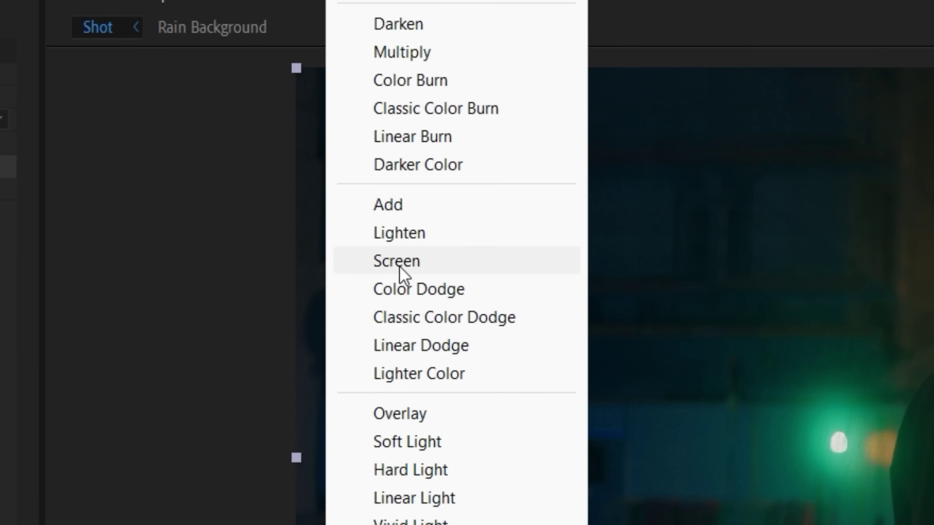
{"action": "left_click", "coordinate": [398, 262]}
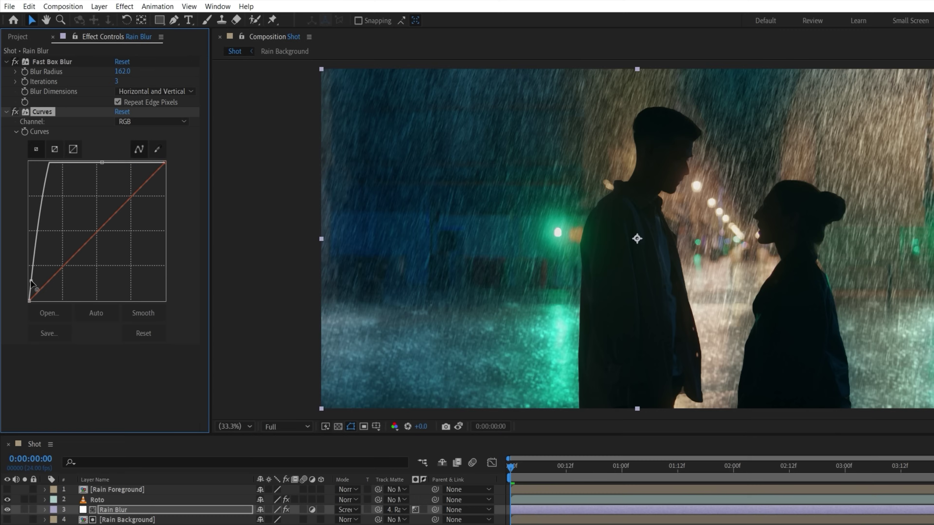
Step: Steepen the Rain Blur curve, then brighten Rain Background with its own S-shaped Curves
{"action": "mouse_move", "coordinate": [36, 290]}
{"action": "left_mouse_down"}
{"action": "mouse_move", "coordinate": [48, 279]}
{"action": "mouse_move", "coordinate": [42, 270]}
{"action": "mouse_move", "coordinate": [35, 298]}
{"action": "left_mouse_up"}
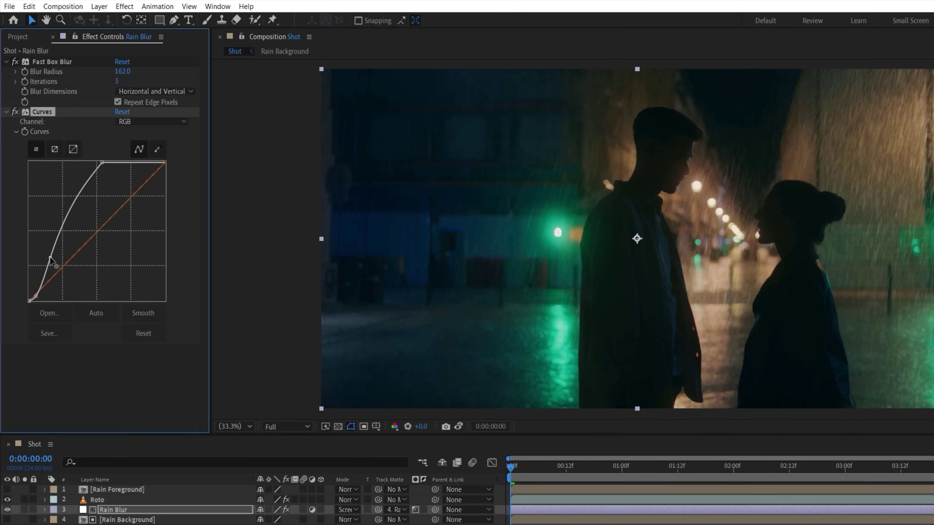
{"action": "key", "text": "ctrl+Down"}
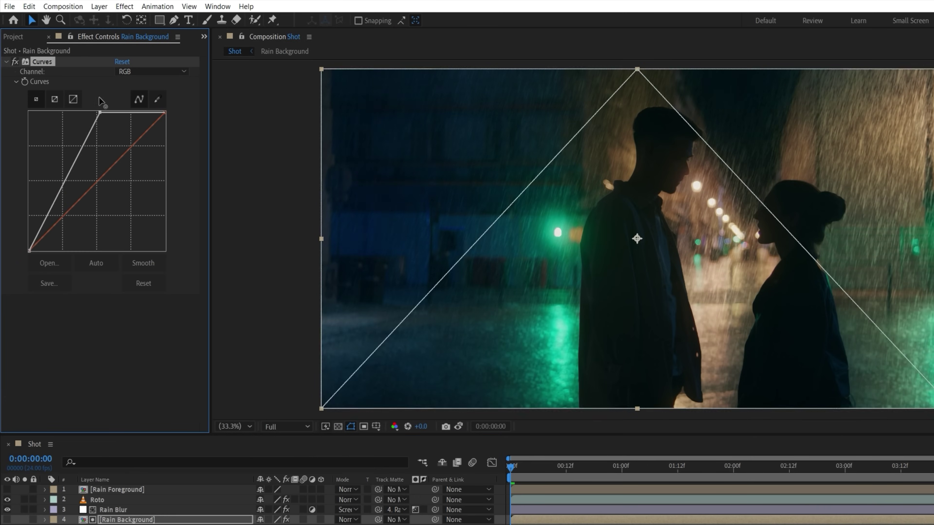
{"action": "left_click_drag", "start_coordinate": [62, 95], "coordinate": [51, 94]}
{"action": "left_click_drag", "start_coordinate": [111, 112], "coordinate": [70, 158]}
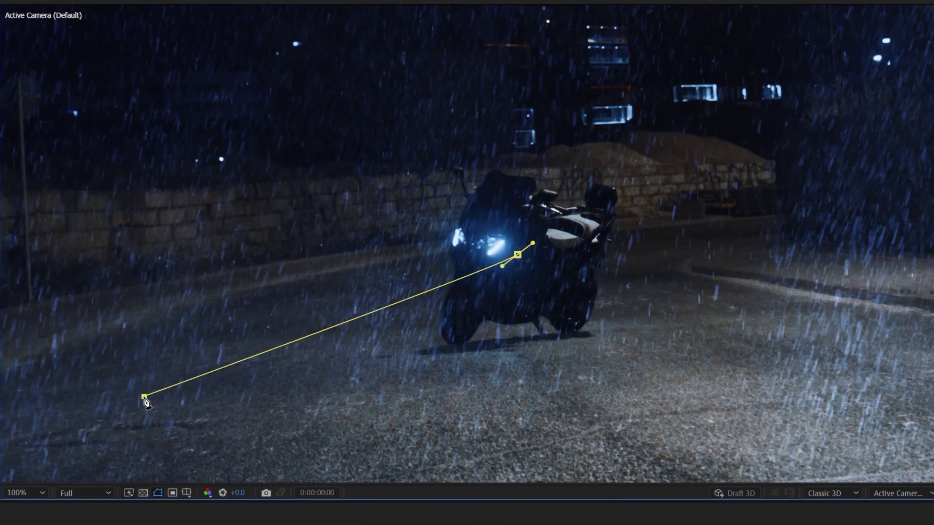
Step: Mask the left of the scene, then duplicate Rain Blur and place Rain Blur 2 above Roto
{"action": "left_click_drag", "start_coordinate": [236, 110], "coordinate": [0, 485]}
{"action": "key", "text": "F2"}
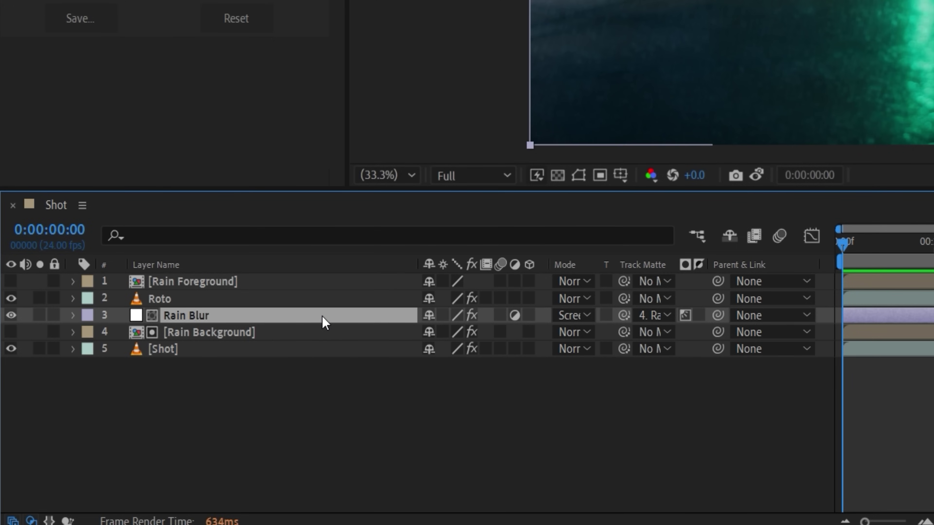
{"action": "key", "text": "ctrl+d"}
{"action": "left_click_drag", "start_coordinate": [323, 323], "coordinate": [323, 301]}
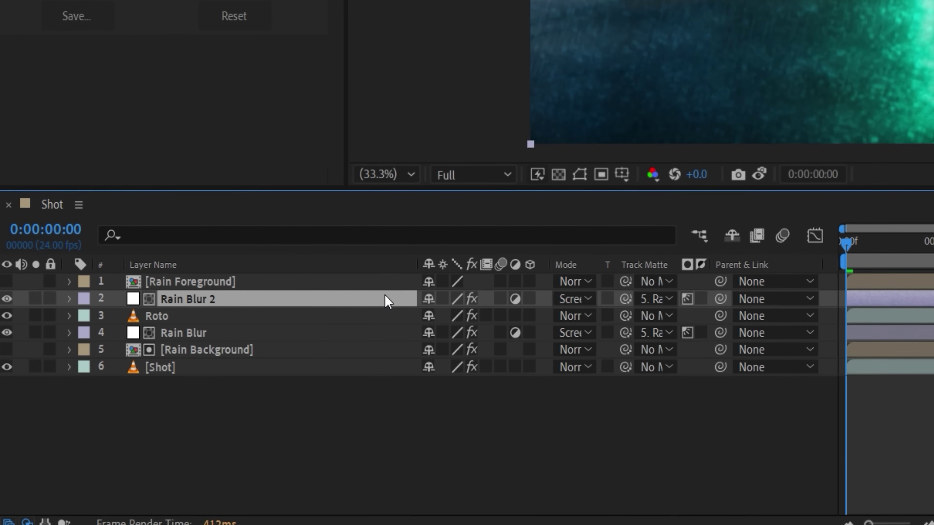
Step: Matte Rain Blur 2 to Rain Foreground and add a darkening, contrast S-curve
{"action": "left_click", "coordinate": [657, 299]}
{"action": "left_click", "coordinate": [663, 349]}
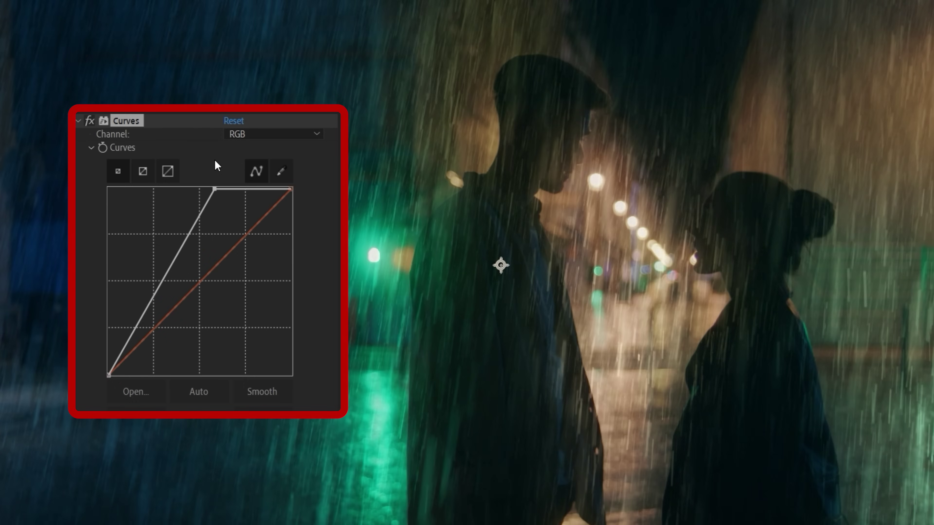
{"action": "left_click_drag", "start_coordinate": [121, 349], "coordinate": [141, 352]}
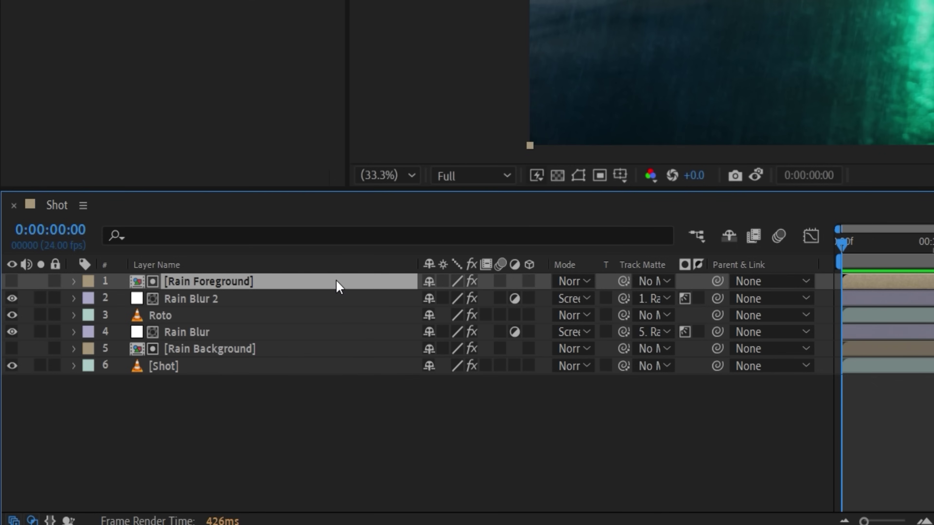
Step: Duplicate Rain Foreground, make the top copy visible, and blend it as Screen
{"action": "key", "text": "ctrl+d"}
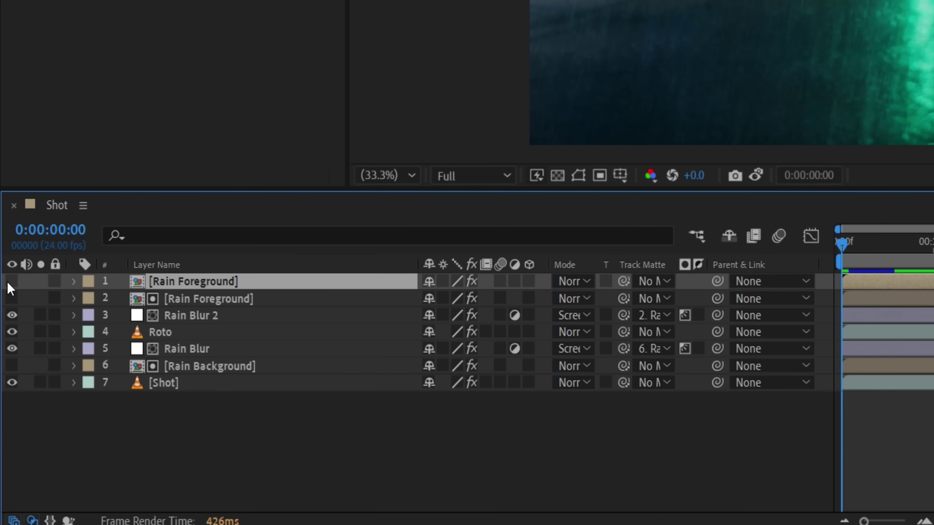
{"action": "left_click", "coordinate": [11, 282]}
{"action": "left_click", "coordinate": [567, 282]}
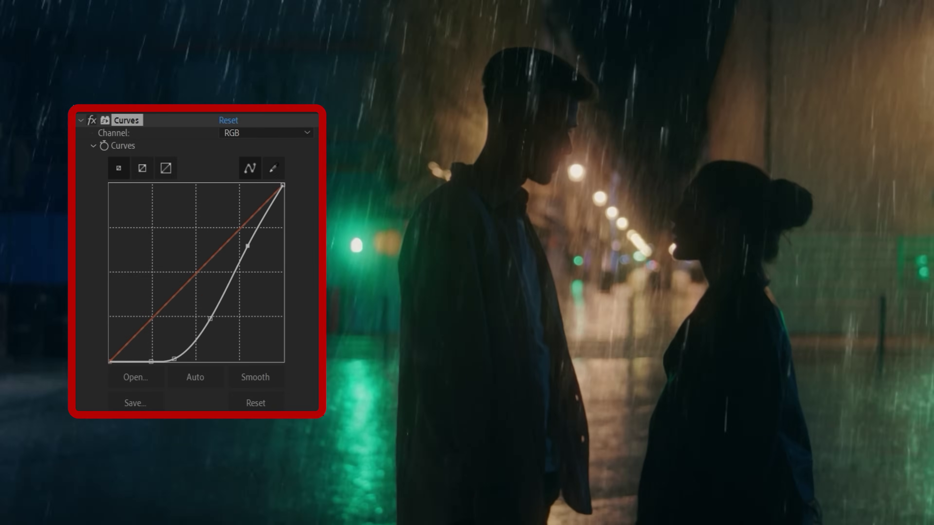
{"action": "left_click", "coordinate": [346, 173]}
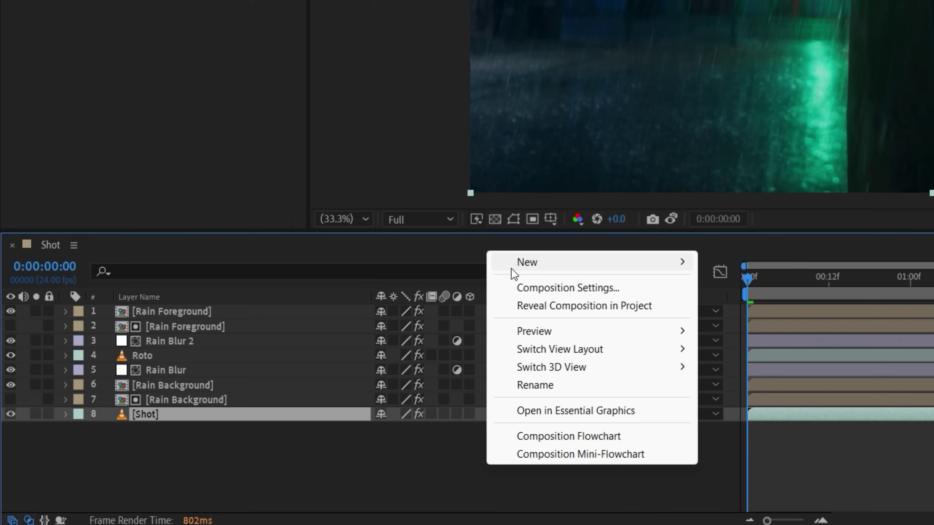
Step: Create a new adjustment layer named 'Ground Displacement'
{"action": "mouse_move", "coordinate": [513, 274]}
{"action": "left_click", "coordinate": [784, 394]}
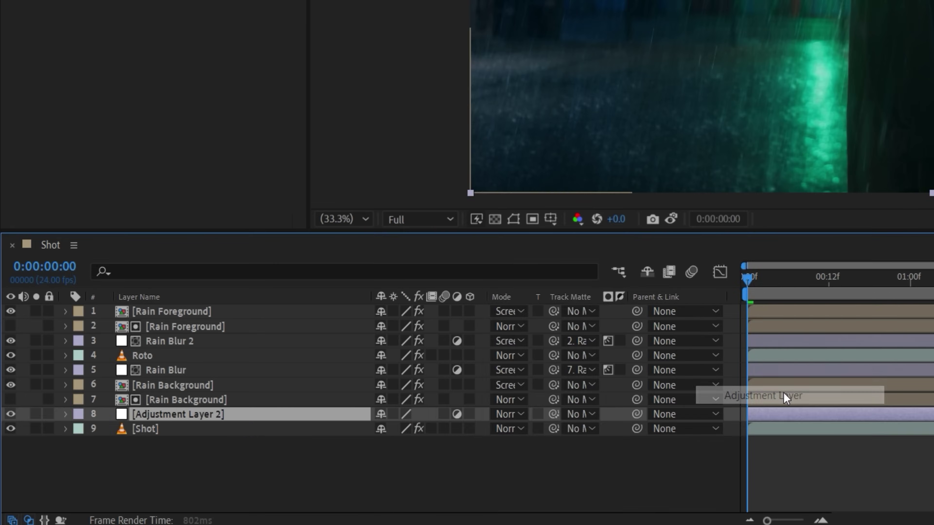
{"action": "key", "text": "Return"}
{"action": "type", "text": "Ground Displacement"}
{"action": "key", "text": "Return"}
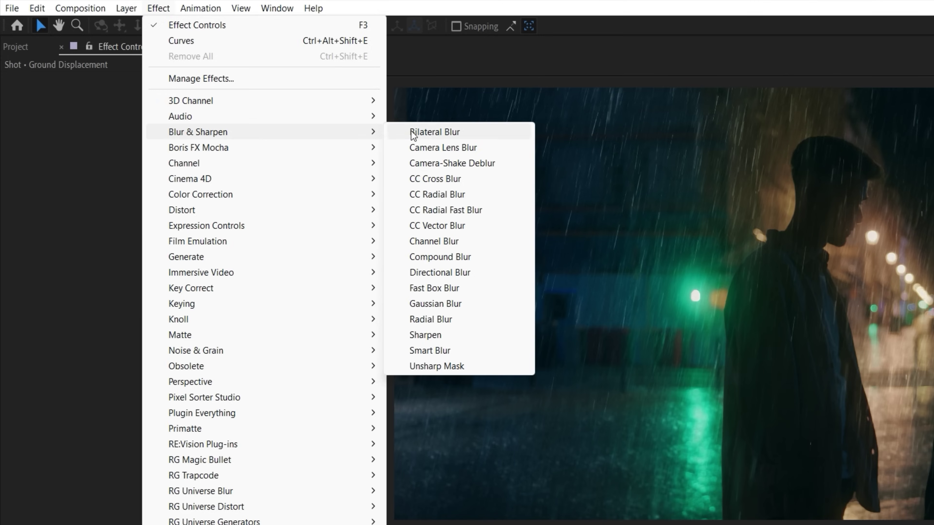
Step: Apply CC Vector Blur mapped to Rain Background, Ridge Smoothness 3 and Map Softness 10
{"action": "left_click", "coordinate": [444, 225]}
{"action": "left_click", "coordinate": [221, 206]}
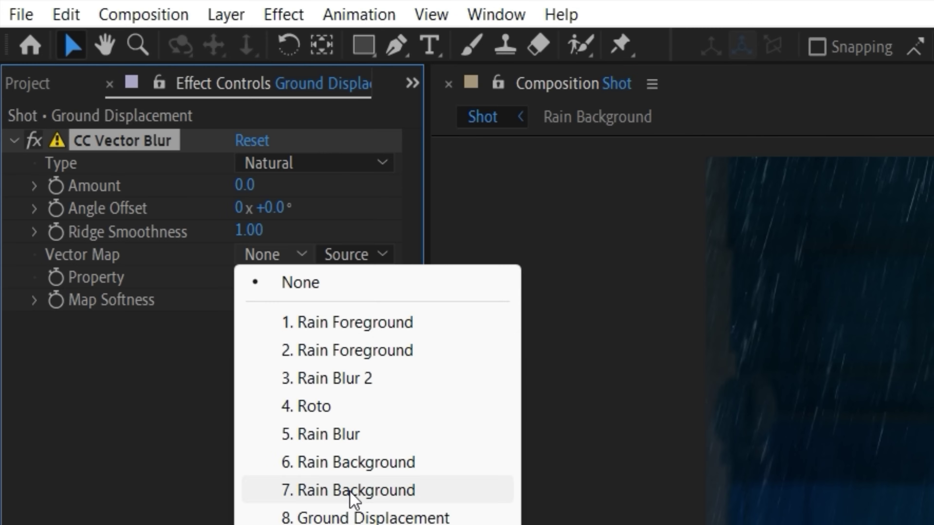
{"action": "left_click", "coordinate": [287, 409]}
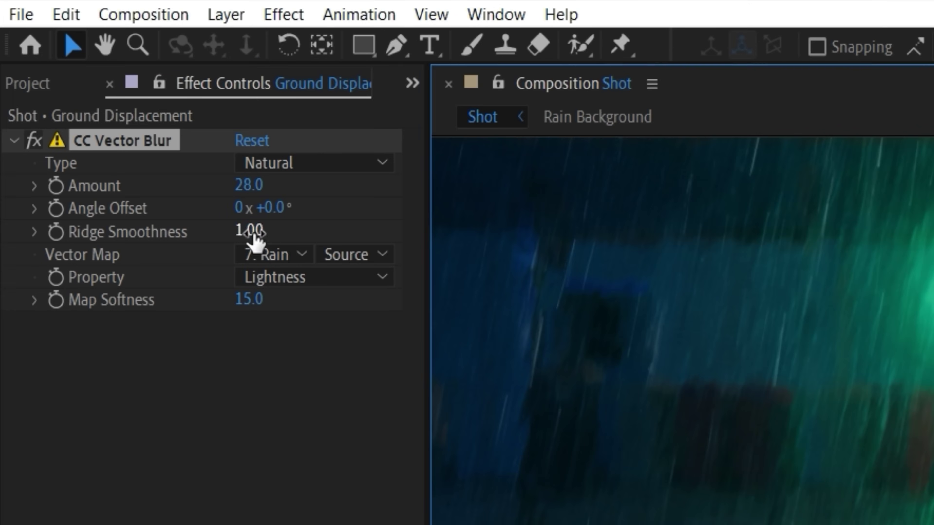
{"action": "left_click_drag", "start_coordinate": [254, 235], "coordinate": [274, 243]}
{"action": "key", "text": "Return"}
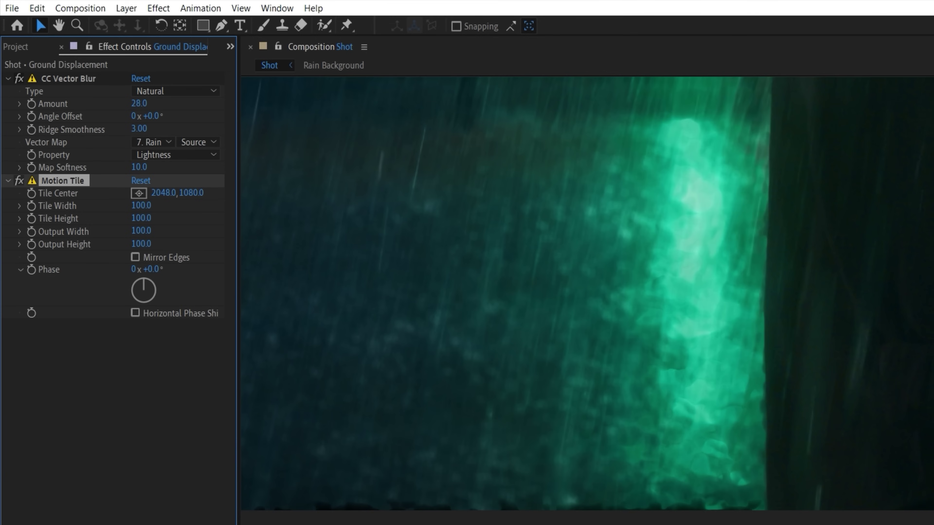
Step: Place Motion Tile above CC Vector Blur with 110 output and re-enable CC Vector Blur
{"action": "left_click_drag", "start_coordinate": [85, 81], "coordinate": [85, 82]}
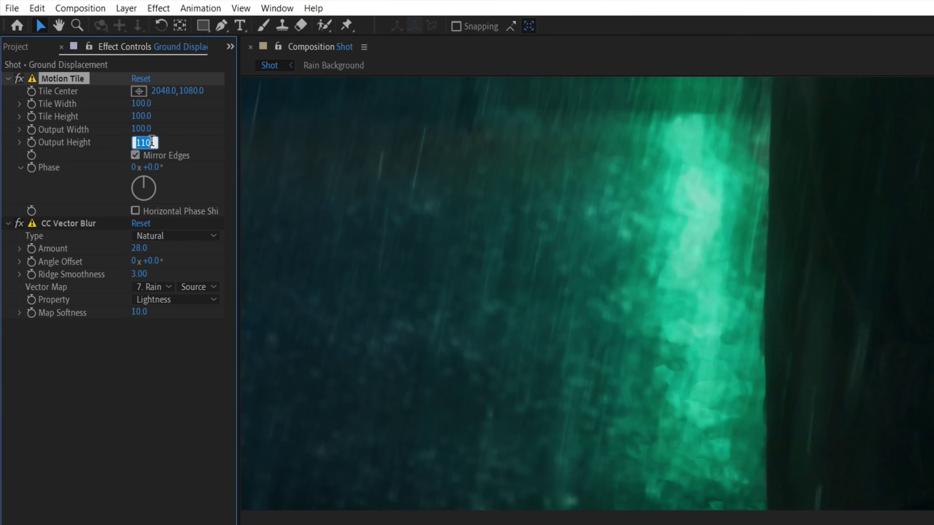
{"action": "type", "text": "110"}
{"action": "left_click", "coordinate": [19, 224]}
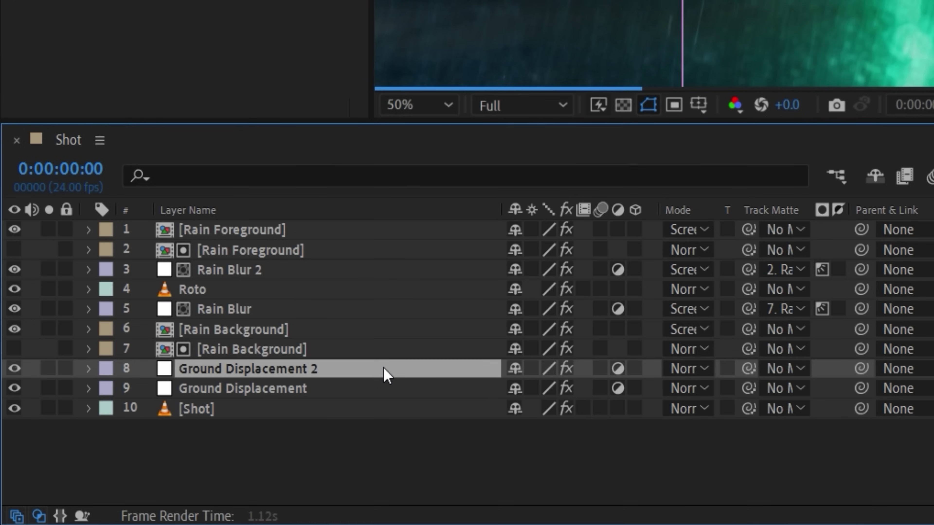
Step: Rename Ground Displacement 2 to 'Rain Displacement' and move it up to the fourth layer
{"action": "key", "text": "Return"}
{"action": "left_click", "coordinate": [384, 364]}
{"action": "key", "text": "BackSpace"}
{"action": "key", "text": "BackSpace"}
{"action": "type", "text": "Rain"}
{"action": "key", "text": "Return"}
{"action": "left_click_drag", "start_coordinate": [220, 369], "coordinate": [257, 292]}
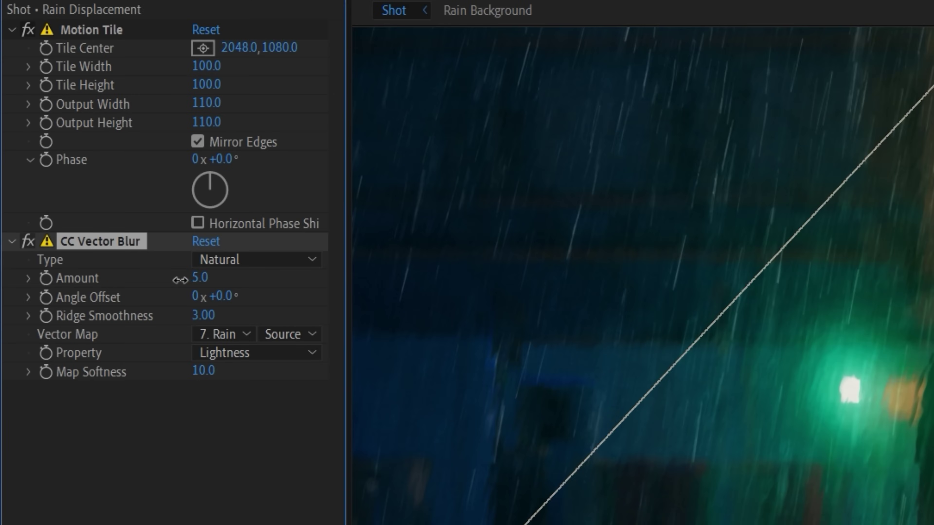